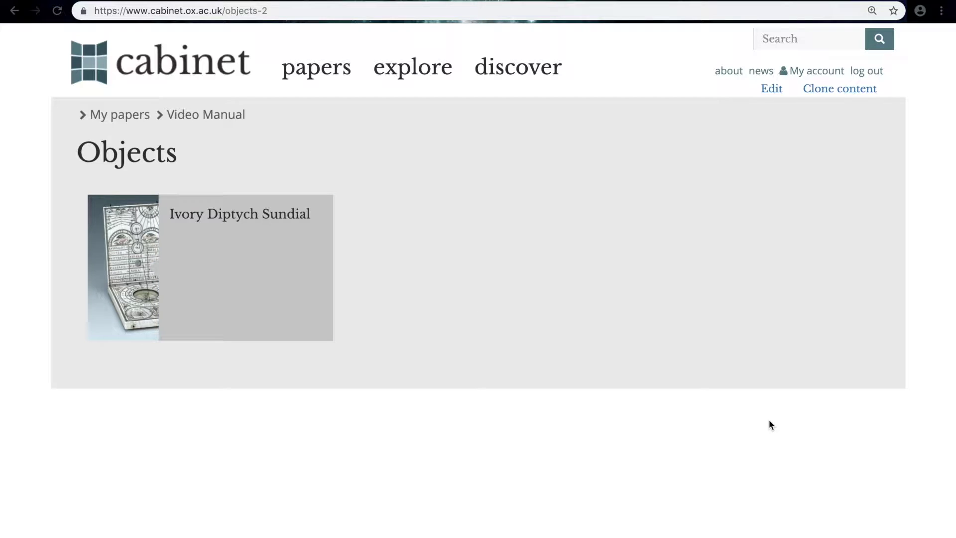
# - Open the Ivory Diptych Sundial object page from the Video Manual objects list
pyautogui.click(260, 216)
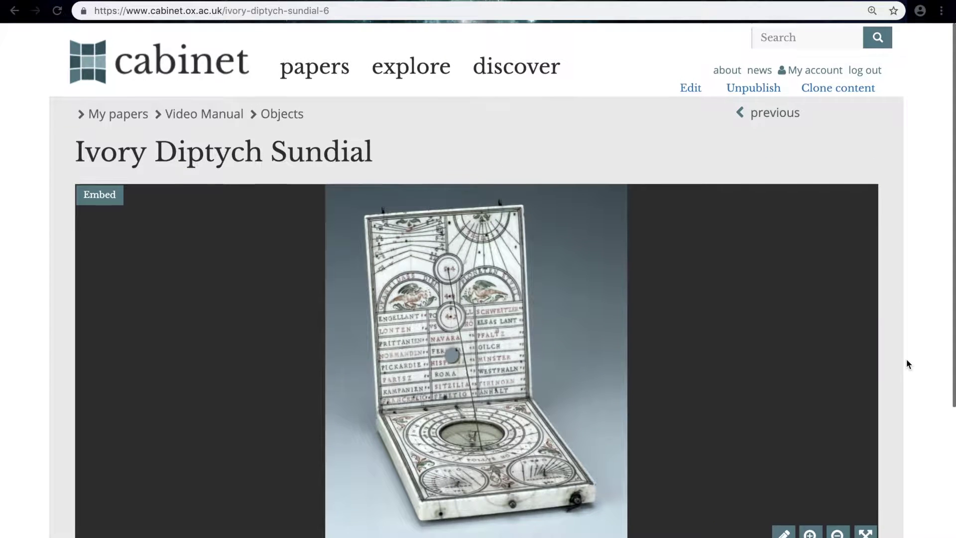
# - Review the sundial's image and commentary, then switch the object into edit mode
pyautogui.scroll(-2, 907, 363)
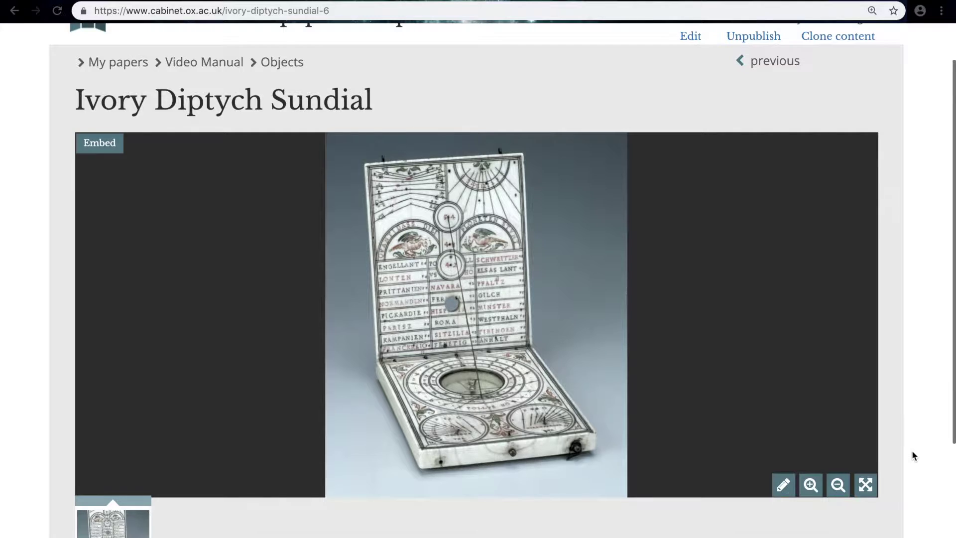
pyautogui.scroll(-4, 913, 453)
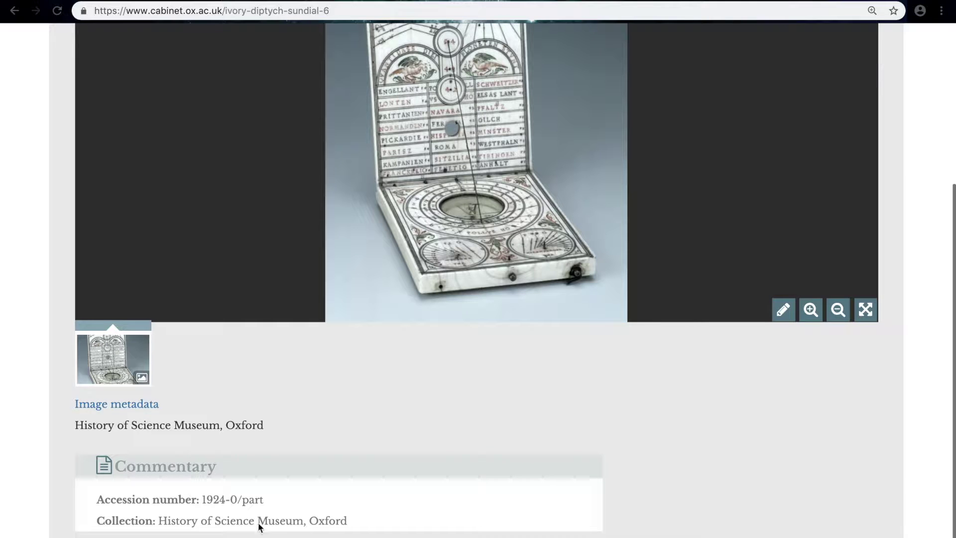
pyautogui.scroll(3, 914, 378)
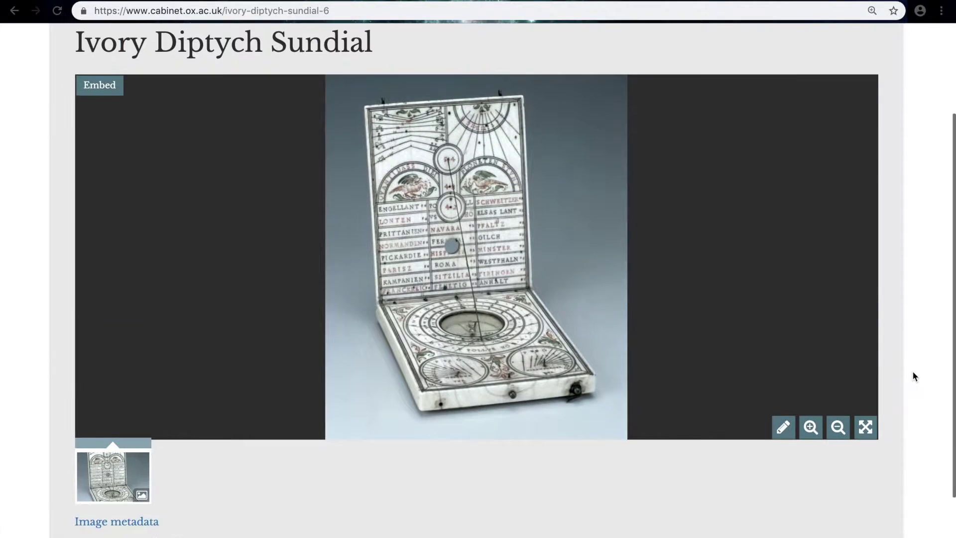
pyautogui.scroll(1, 914, 377)
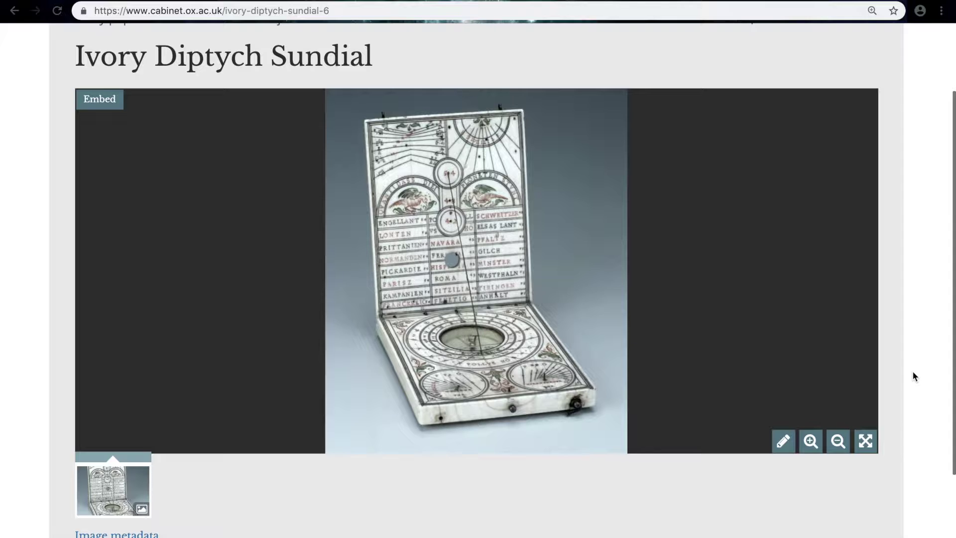
pyautogui.scroll(2, 912, 375)
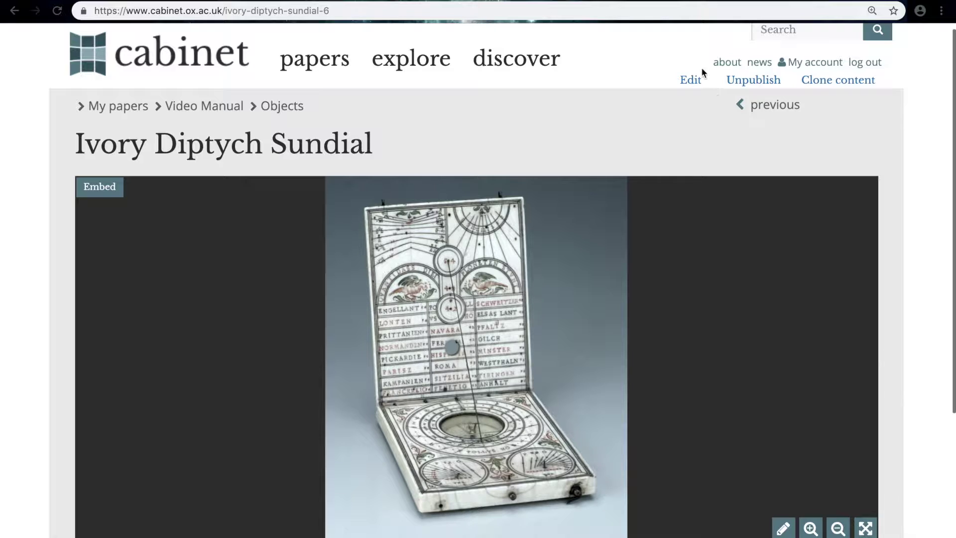
pyautogui.click(691, 80)
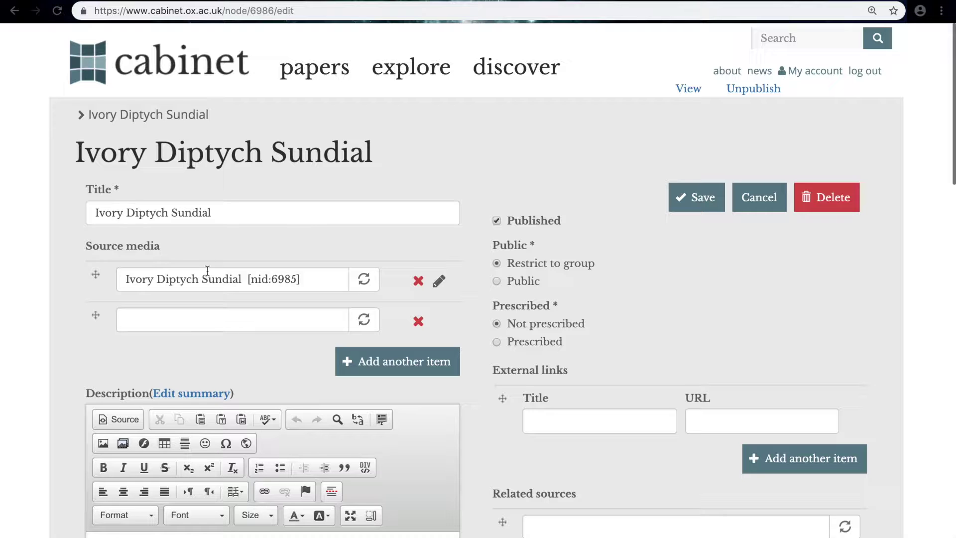
# - Put the cursor in the empty Description editor and exit full screen to reveal the Word notes
pyautogui.scroll(-13, 210, 336)
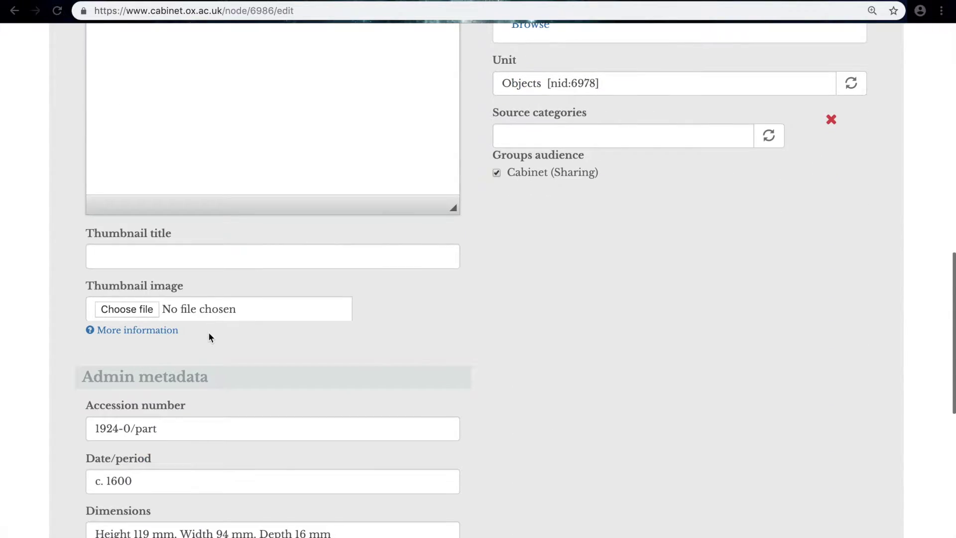
pyautogui.scroll(-6, 204, 437)
pyautogui.scroll(13, 230, 253)
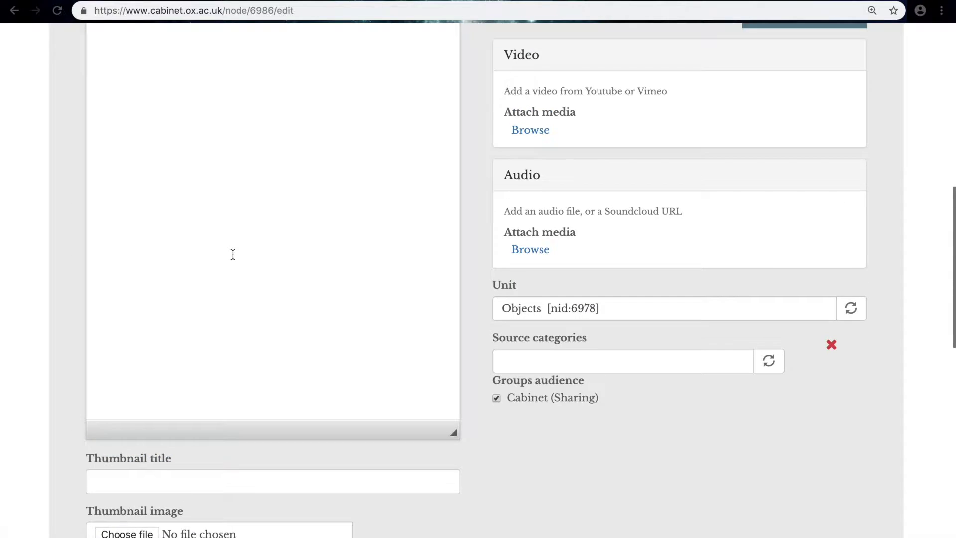
pyautogui.scroll(8, 233, 254)
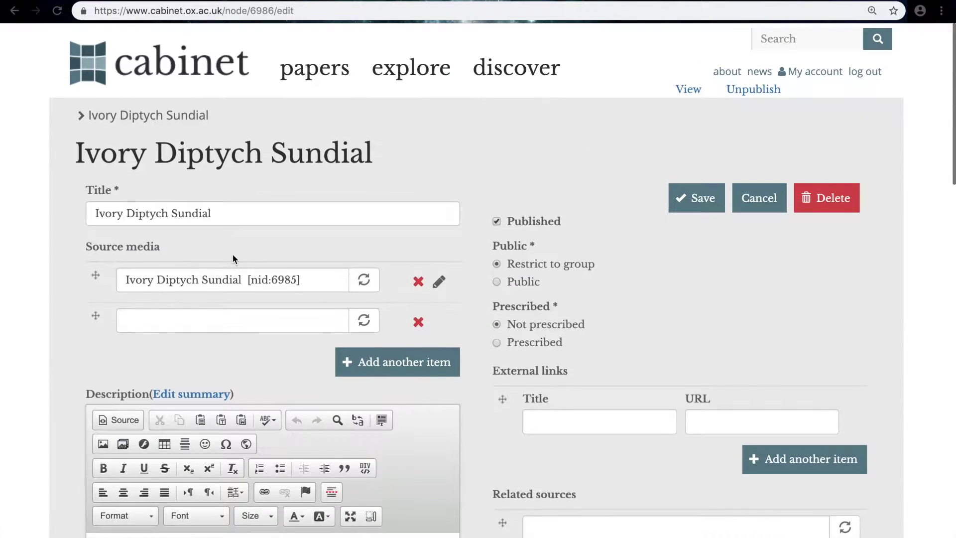
pyautogui.scroll(-2, 246, 377)
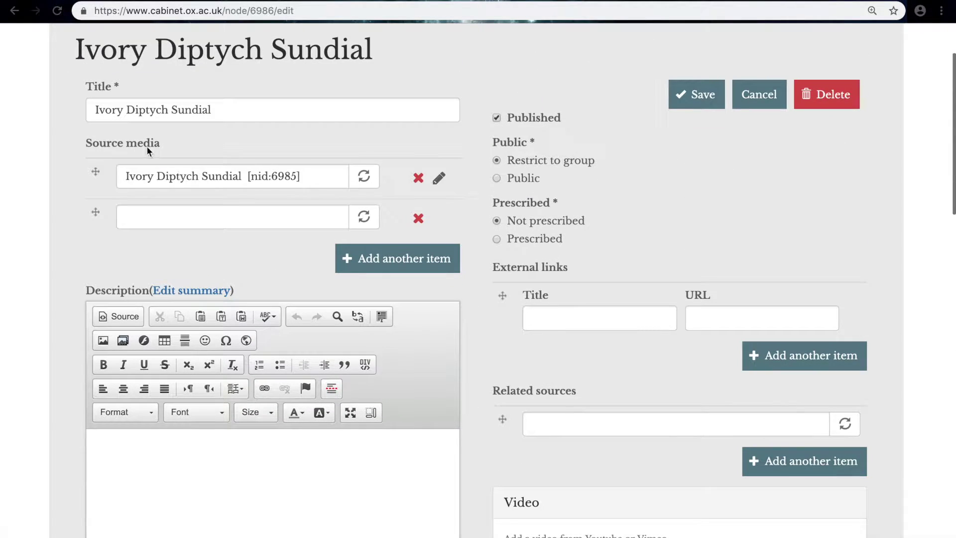
pyautogui.click(156, 506)
pyautogui.scroll(-3, 202, 514)
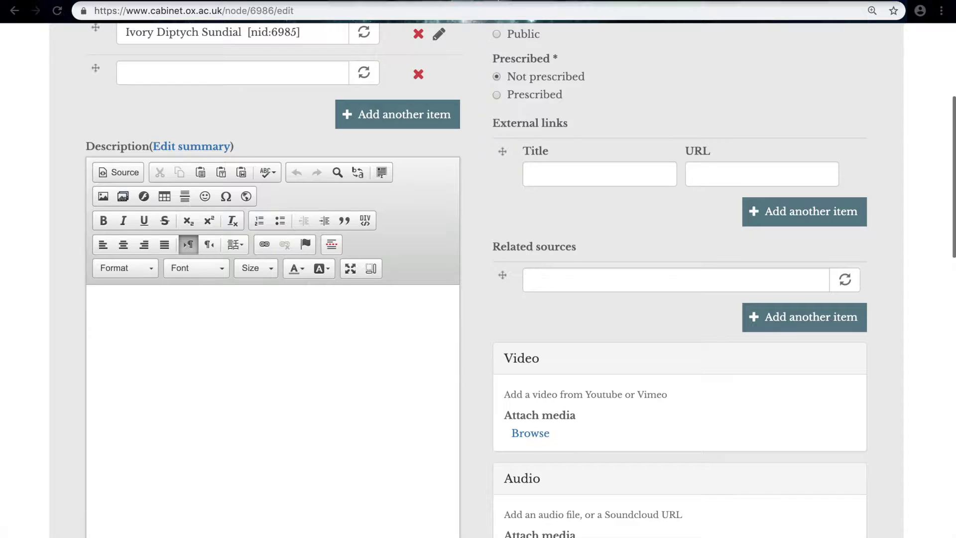
pyautogui.moveTo(54, 0)
pyautogui.press('ctrl+super+f')
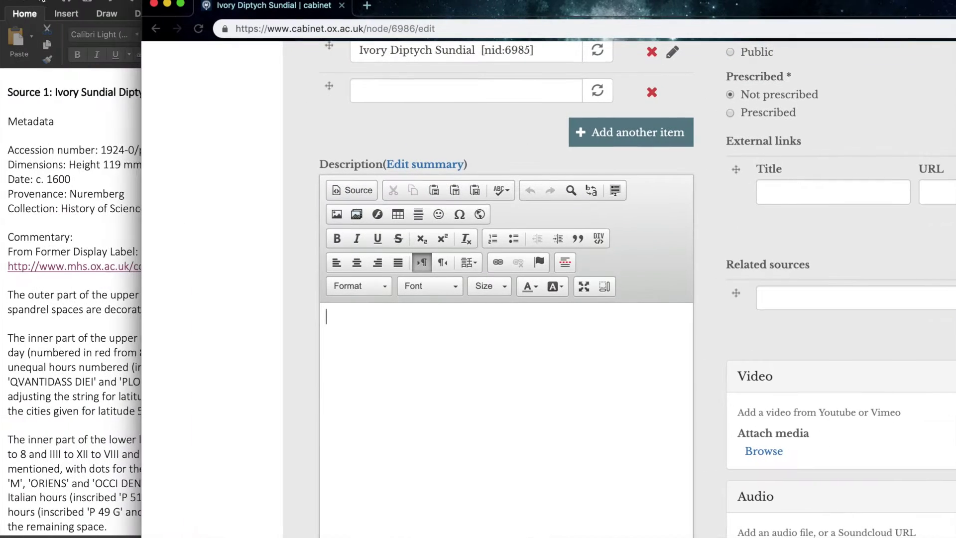
# - Select the sundial commentary from 'The outer part…' through the credit line in Word, then return to the browser
pyautogui.click(72, 131)
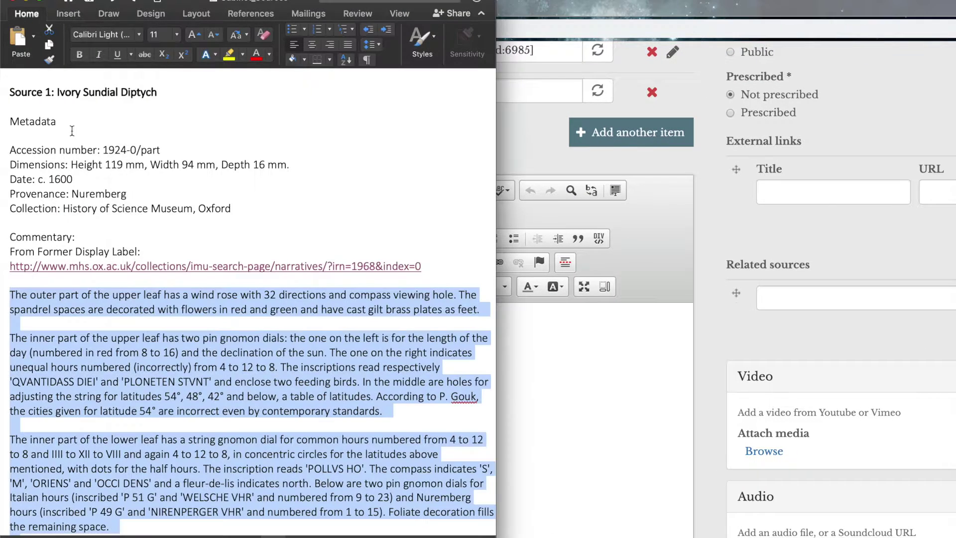
pyautogui.click(122, 350)
pyautogui.scroll(-3, 122, 350)
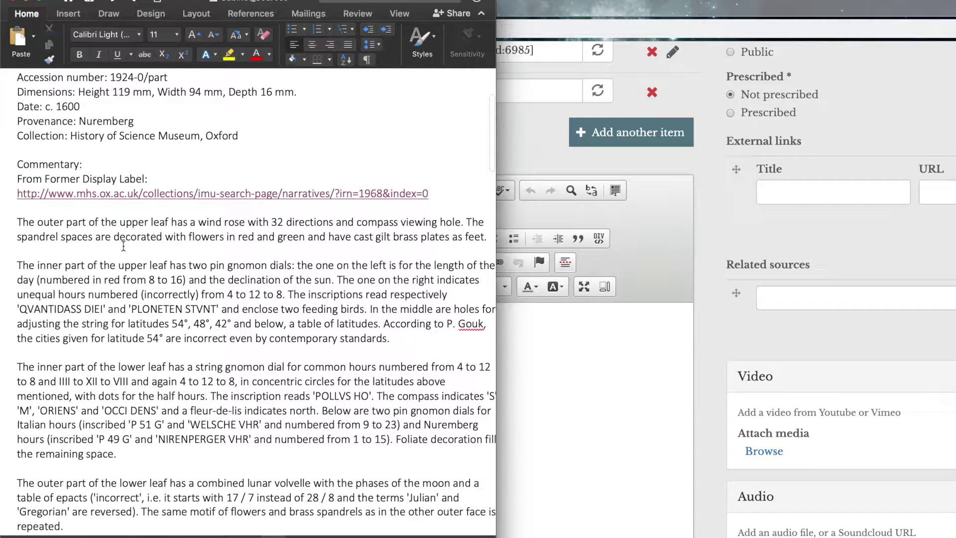
pyautogui.click(137, 307)
pyautogui.scroll(-1, 150, 362)
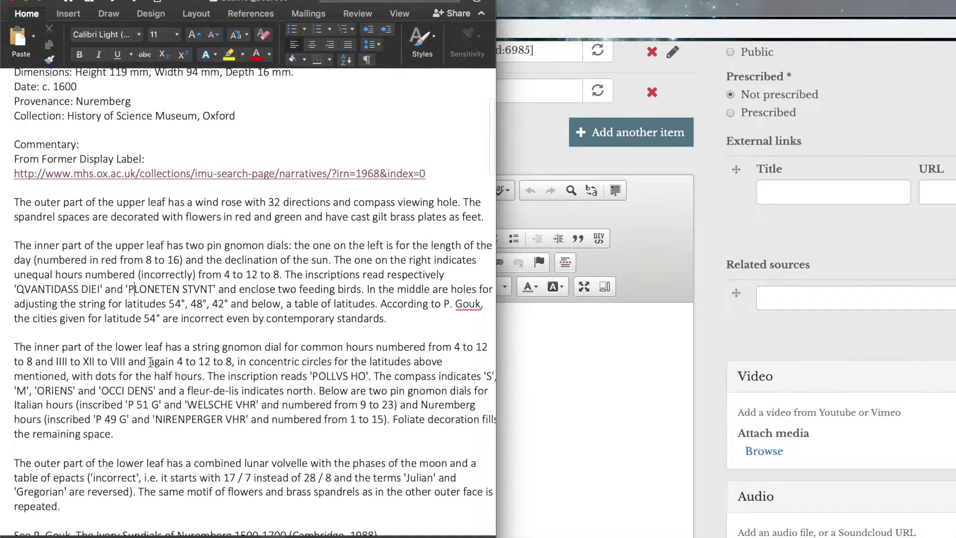
pyautogui.click(151, 405)
pyautogui.scroll(-2, 151, 454)
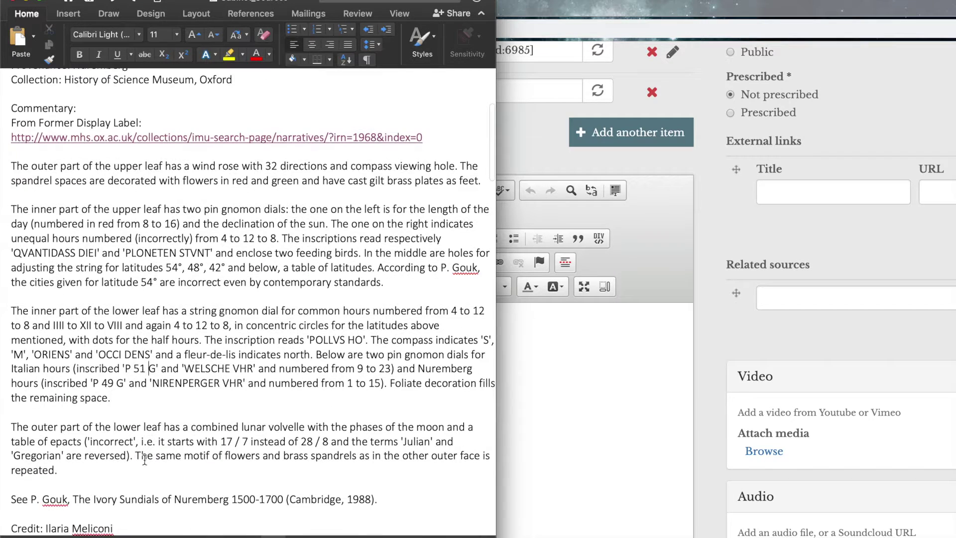
pyautogui.scroll(-1, 128, 497)
pyautogui.click(127, 494)
pyautogui.moveTo(127, 494); pyautogui.dragTo(9, 137)
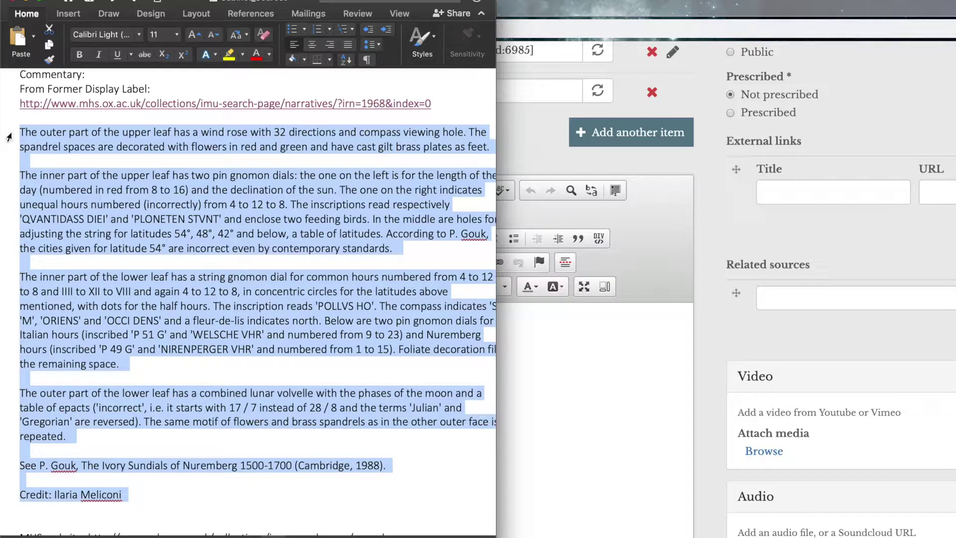
pyautogui.click(551, 336)
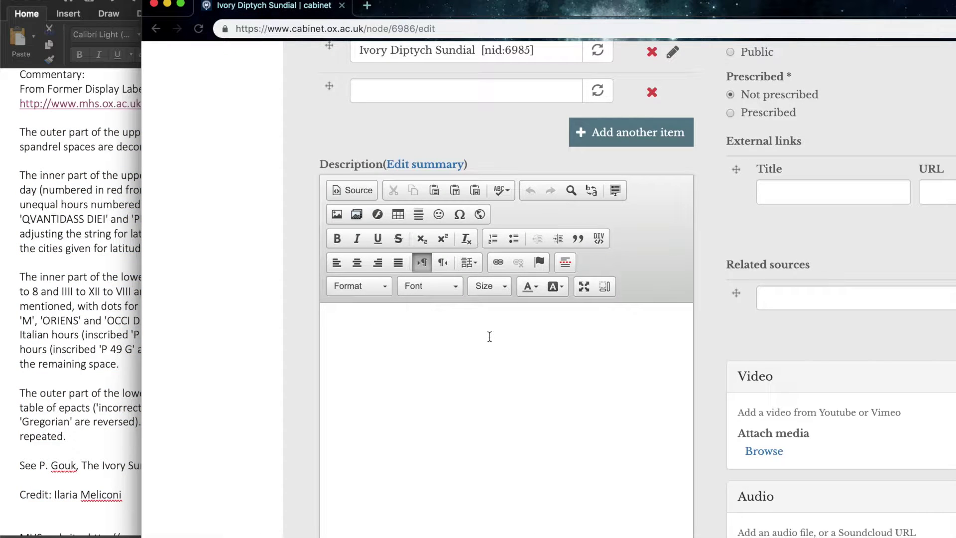
# - Paste the Word commentary into the Description and return to the top of the form in full screen
pyautogui.press('super+v')
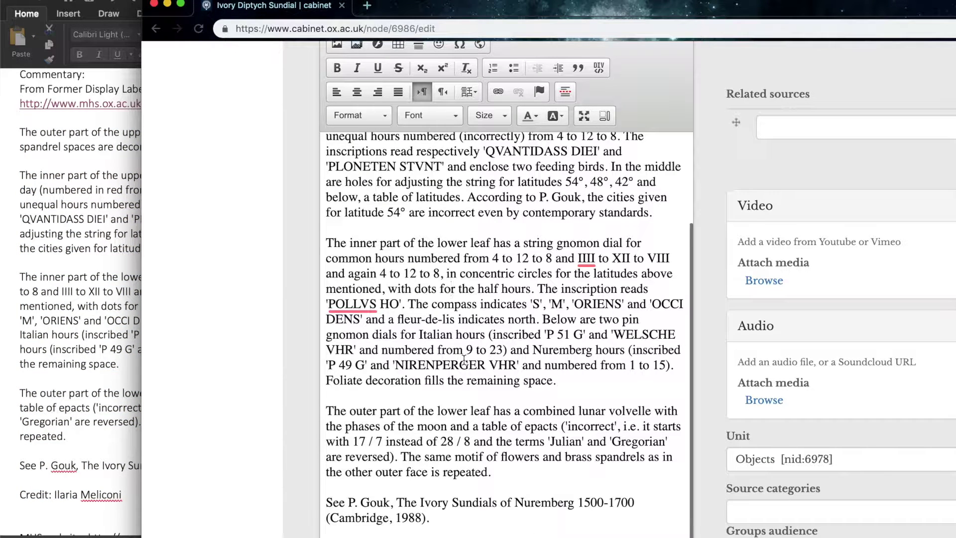
pyautogui.scroll(-1, 412, 490)
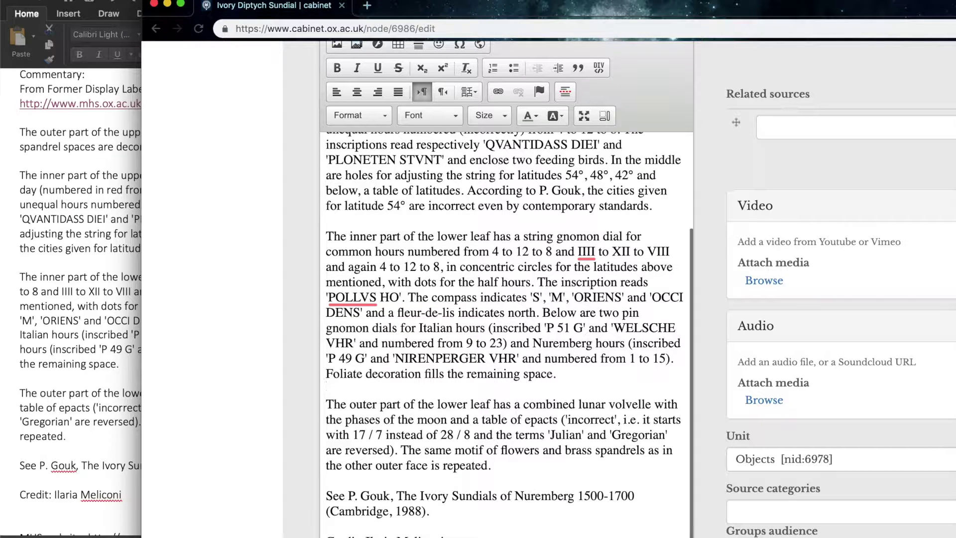
pyautogui.click(181, 4)
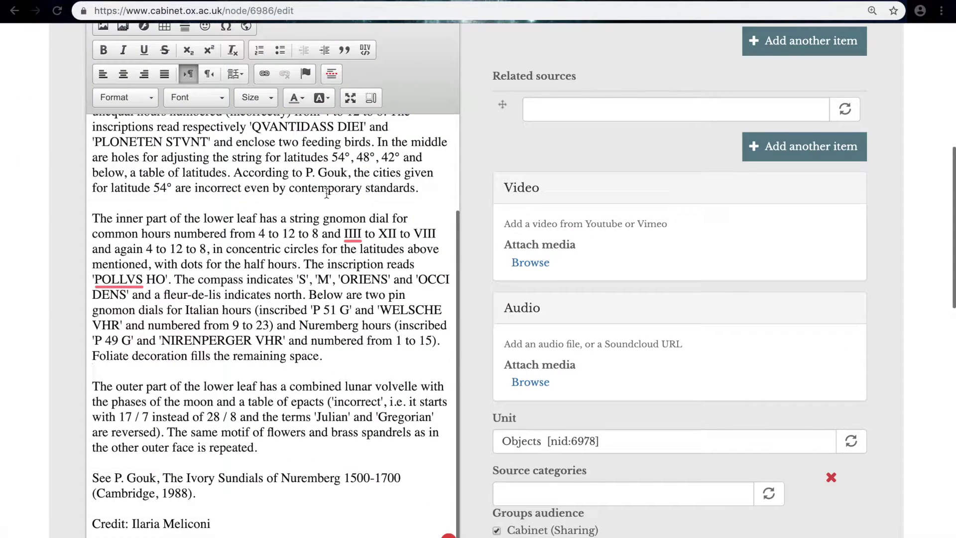
pyautogui.scroll(3, 378, 199)
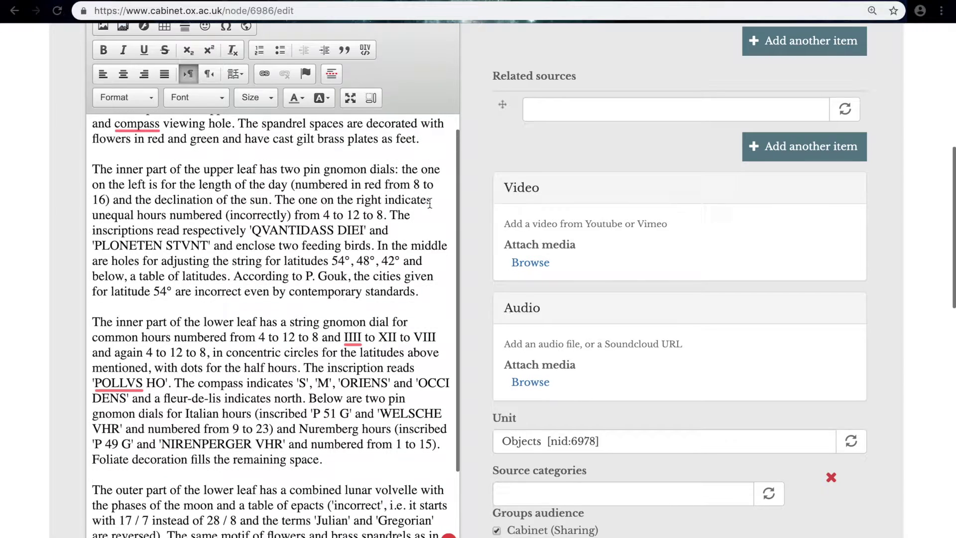
pyautogui.scroll(5, 461, 173)
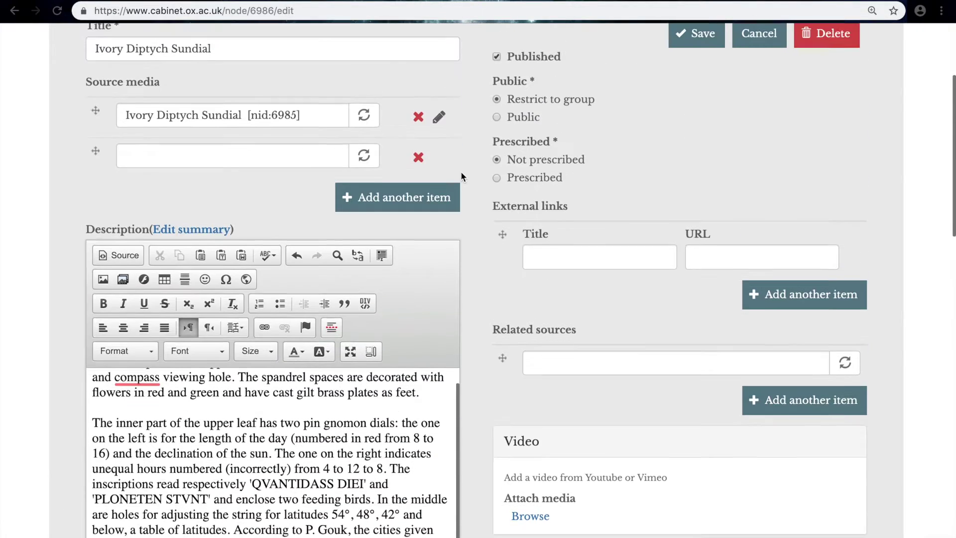
pyautogui.click(566, 264)
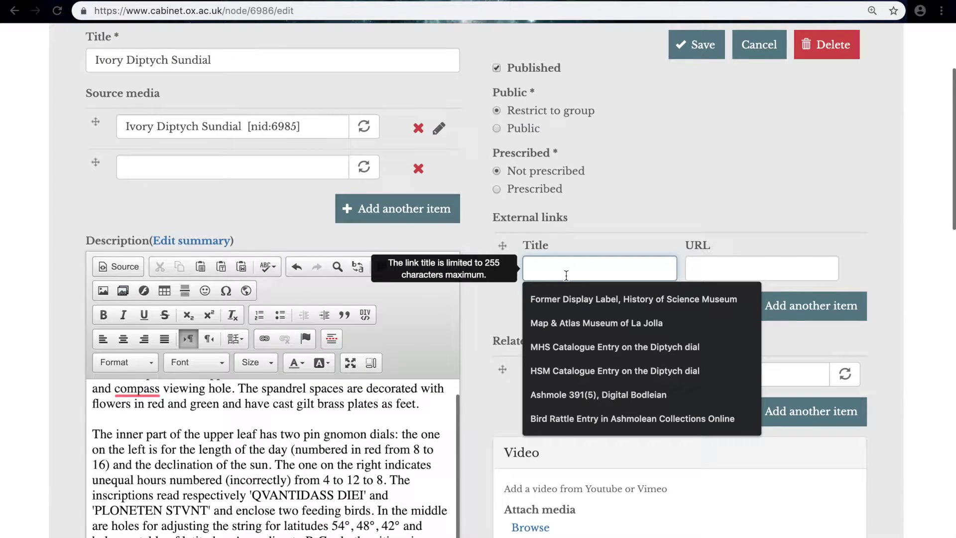
# - Title the external link 'Former Display Label, History of Science Museum' using the autofill suggestion
pyautogui.click(488, 298)
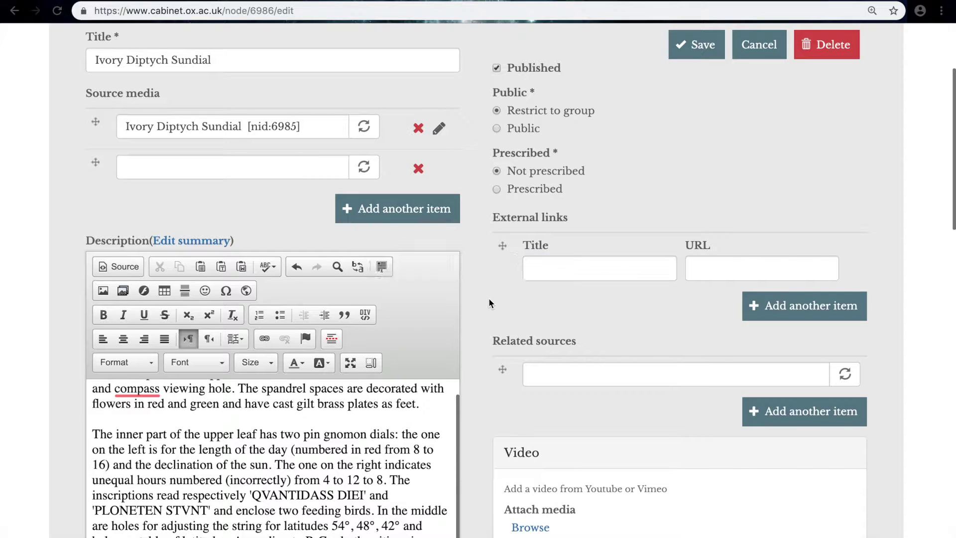
pyautogui.click(567, 269)
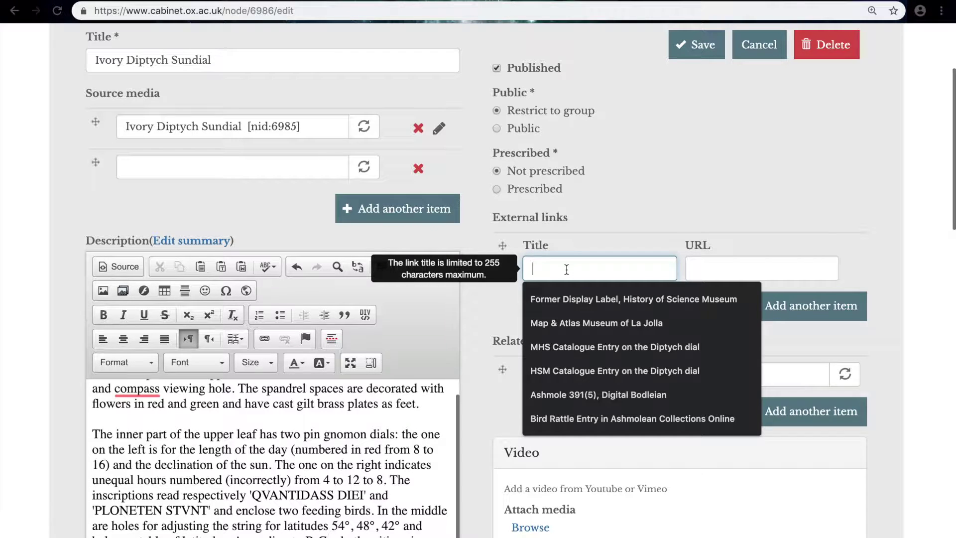
pyautogui.write('Former')
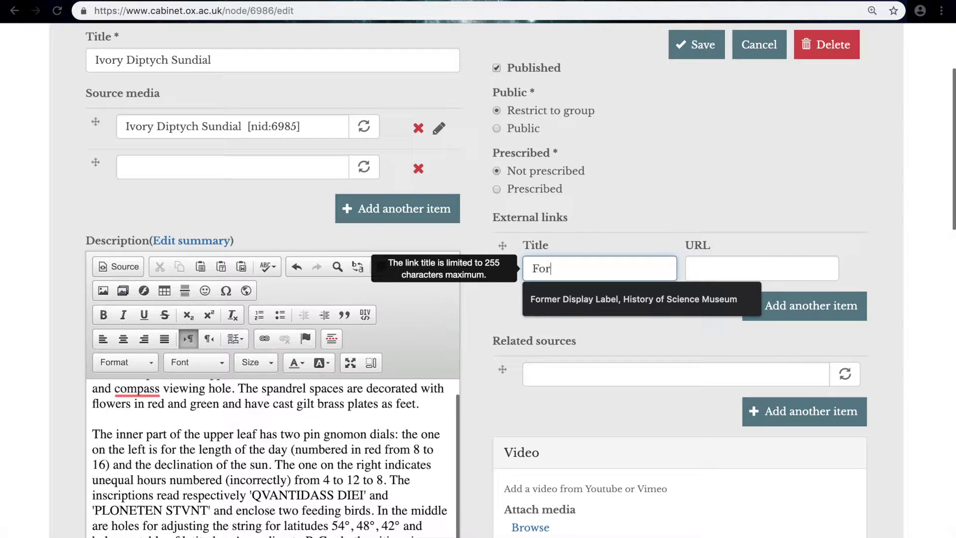
pyautogui.write(' Display Label, His')
pyautogui.click(597, 296)
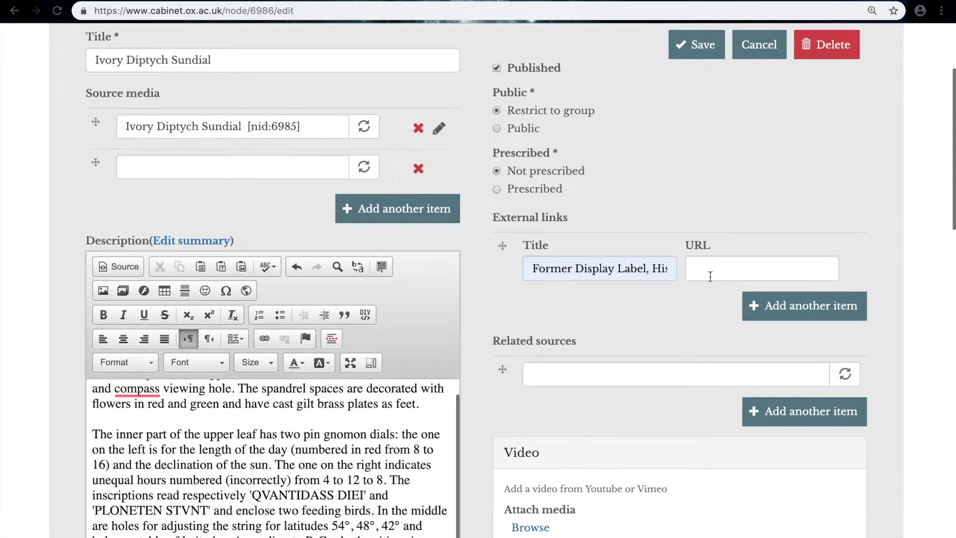
# - Copy the MHS narratives web address from the Word notes into the external link's URL field
pyautogui.click(710, 276)
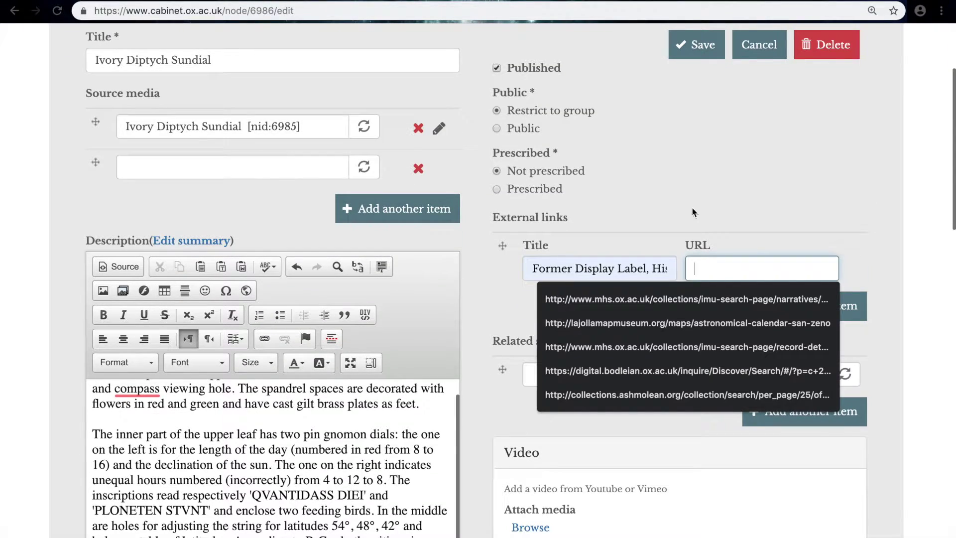
pyautogui.press('super+ctrl+f')
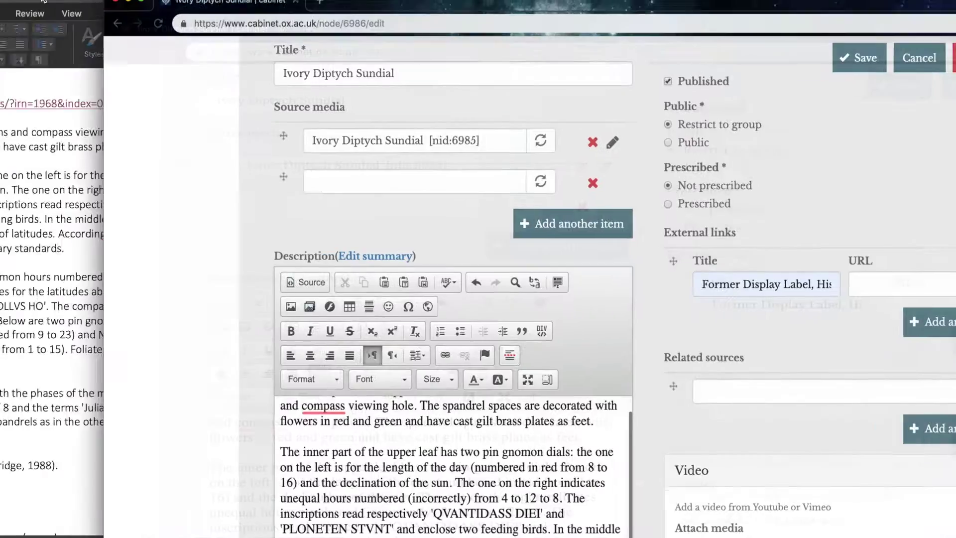
pyautogui.click(103, 263)
pyautogui.click(436, 106)
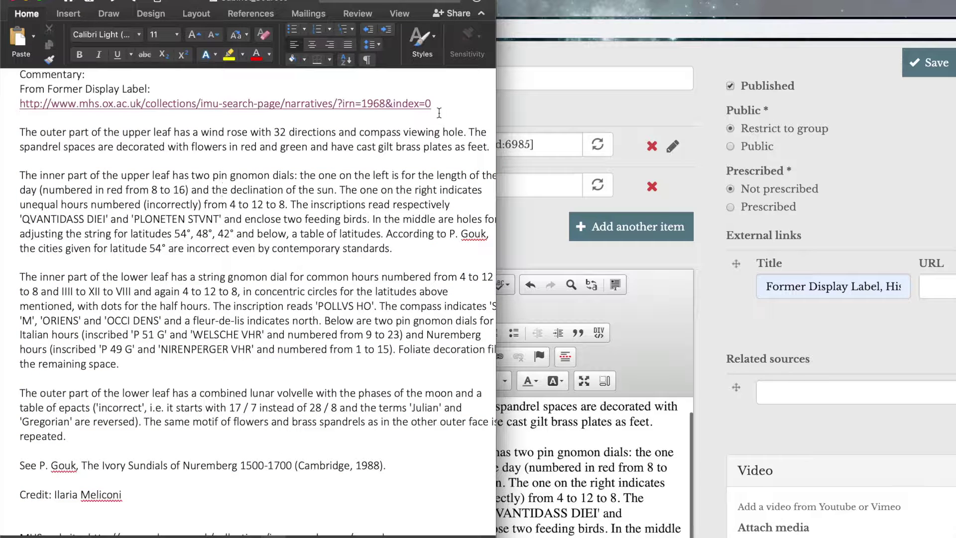
pyautogui.moveTo(435, 106); pyautogui.dragTo(19, 108)
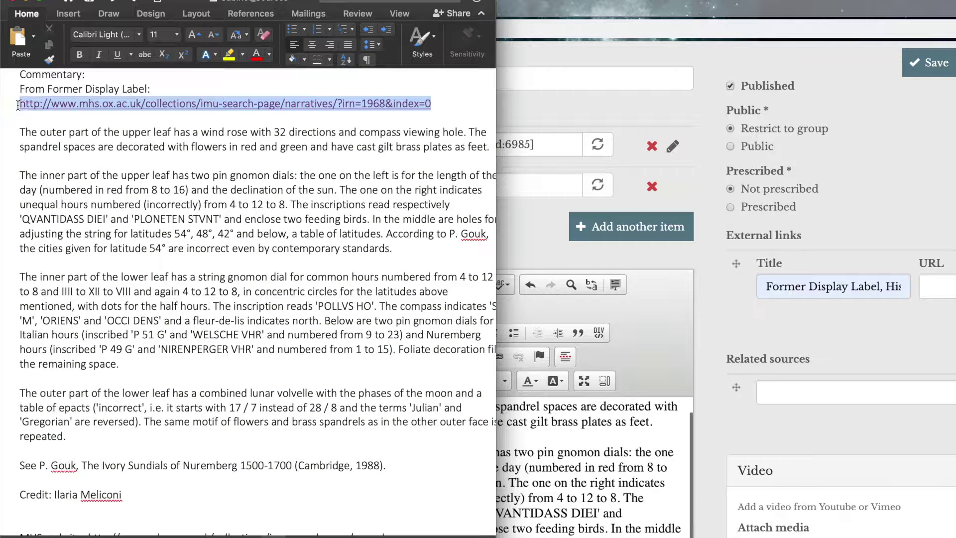
pyautogui.press('super+c')
pyautogui.click(874, 186)
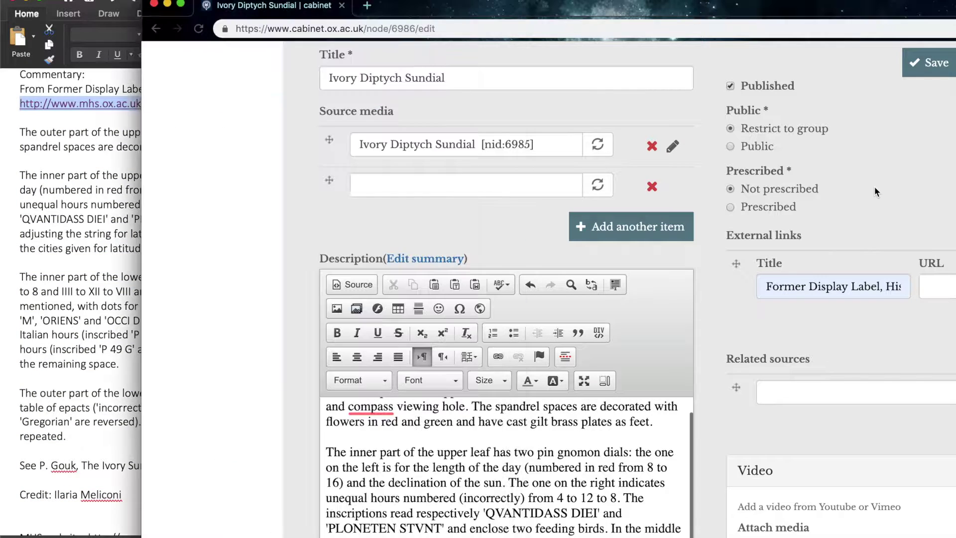
pyautogui.click(935, 281)
pyautogui.press('super+v')
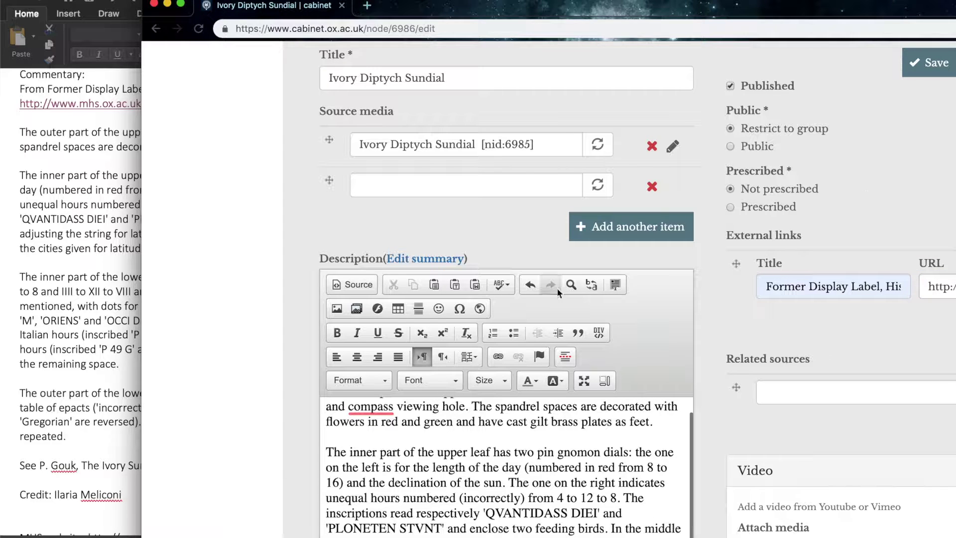
pyautogui.scroll(2, 524, 162)
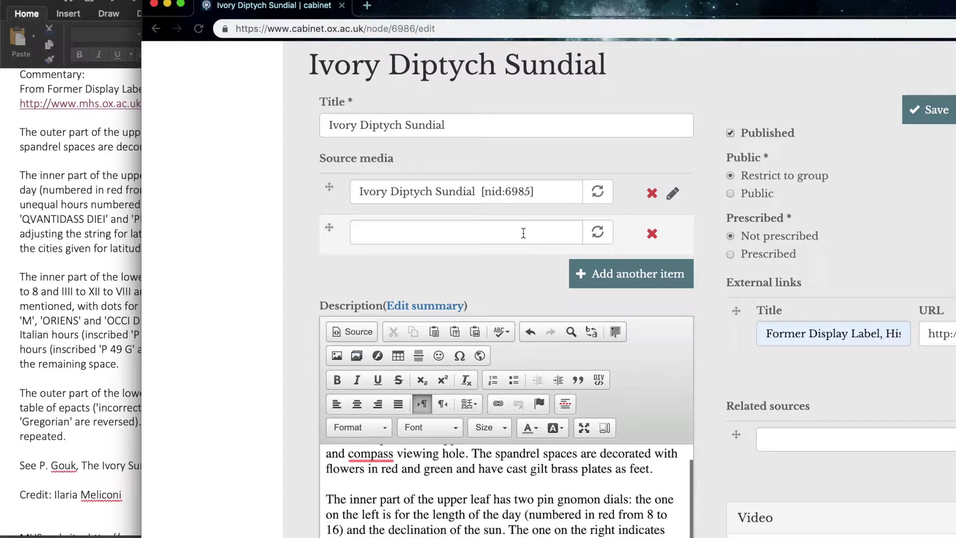
# - Add another External links item below the Former Display Label entry
pyautogui.scroll(-10, 516, 467)
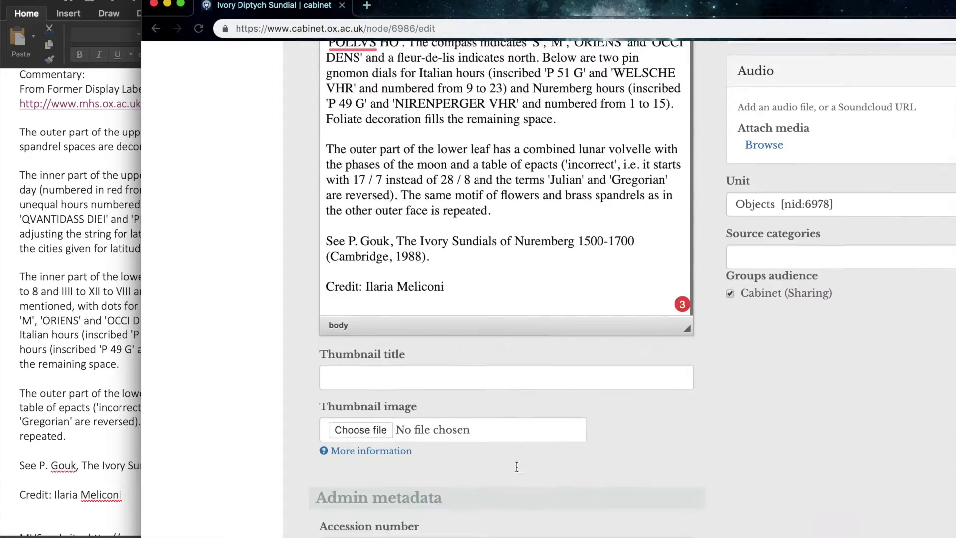
pyautogui.scroll(10, 516, 466)
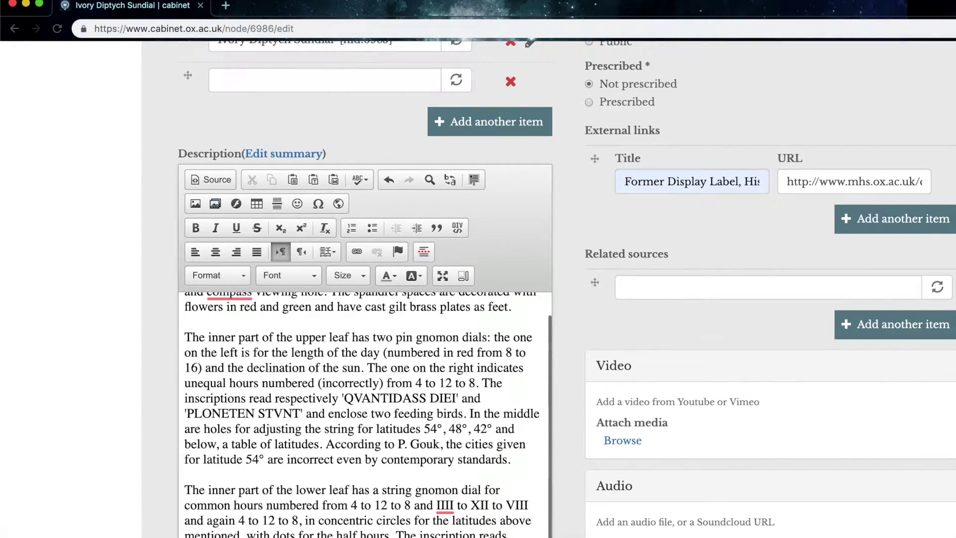
pyautogui.click(897, 227)
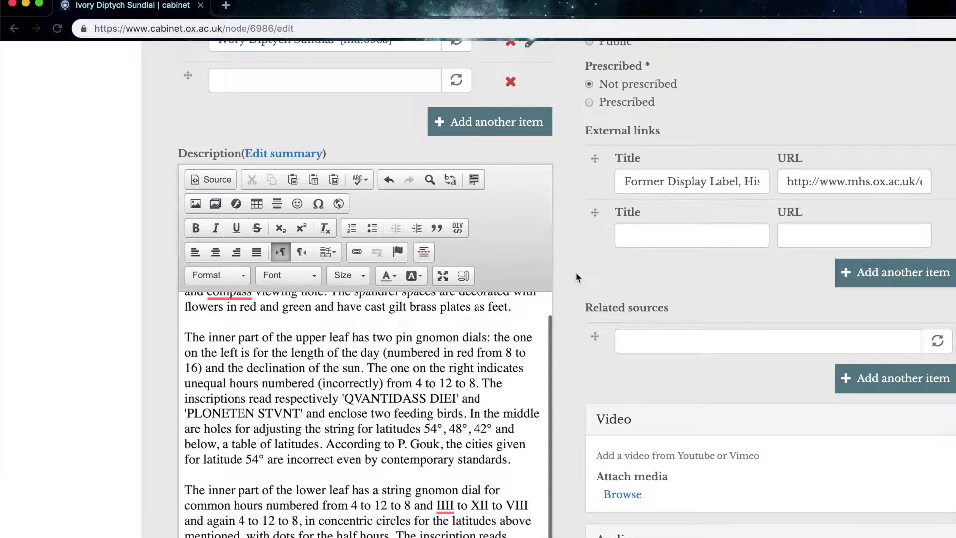
# - Move down the edit form and place the cursor in the Notes editor
pyautogui.scroll(-3, 581, 289)
pyautogui.scroll(-6, 584, 308)
pyautogui.scroll(-1, 554, 437)
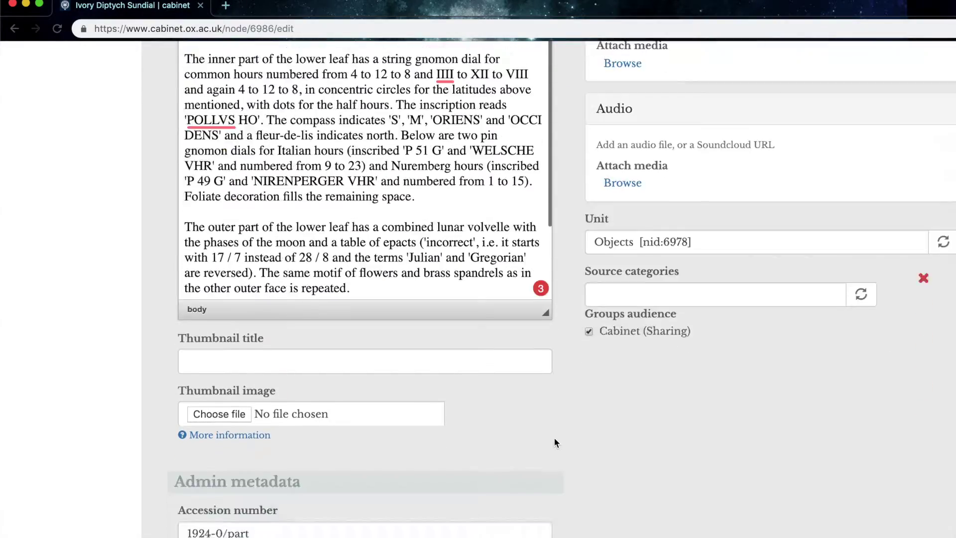
pyautogui.scroll(7, 554, 437)
pyautogui.scroll(4, 554, 437)
pyautogui.scroll(-10, 367, 359)
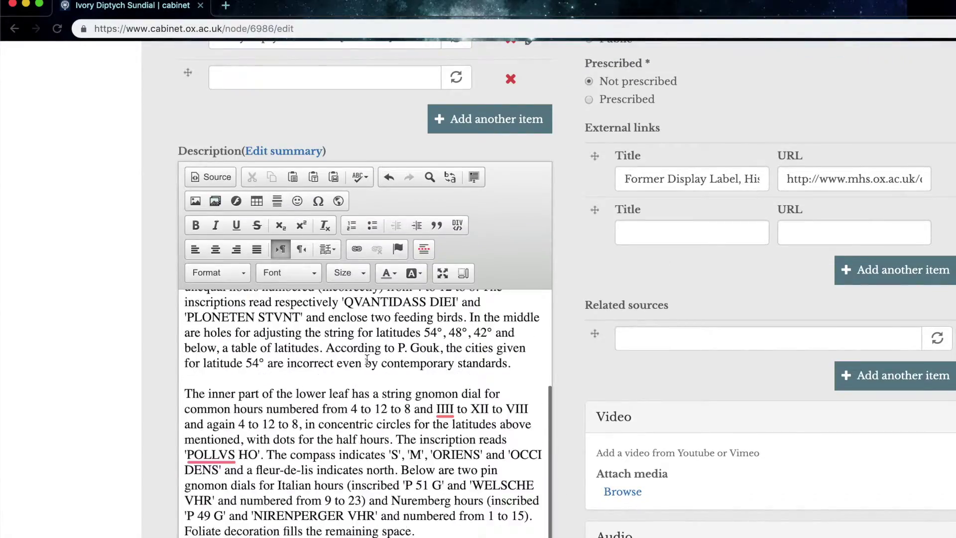
pyautogui.scroll(-5, 367, 359)
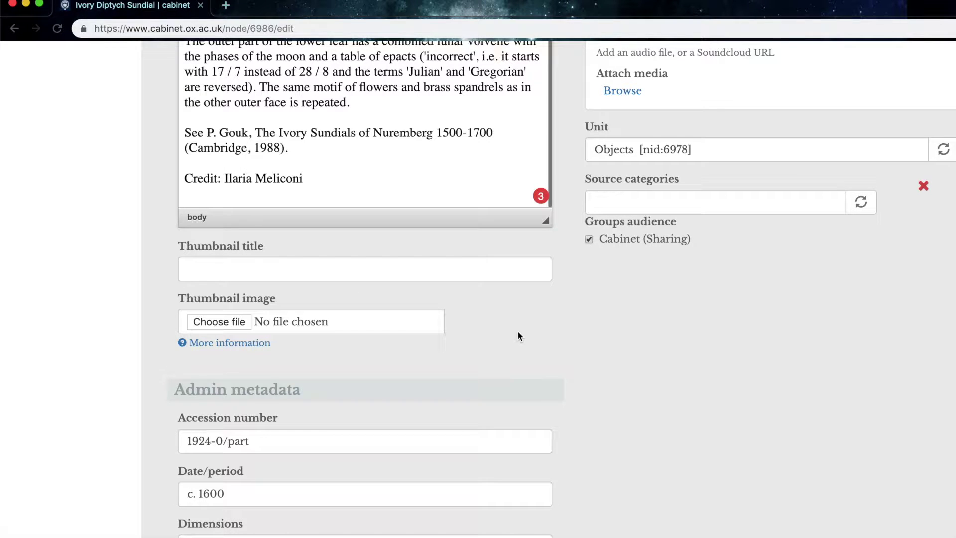
pyautogui.scroll(-3, 613, 473)
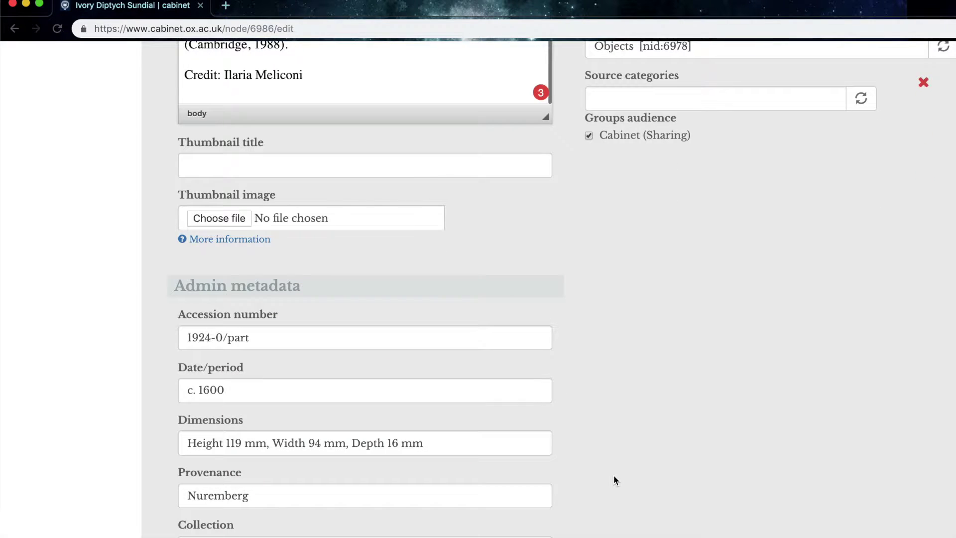
pyautogui.scroll(-5, 516, 503)
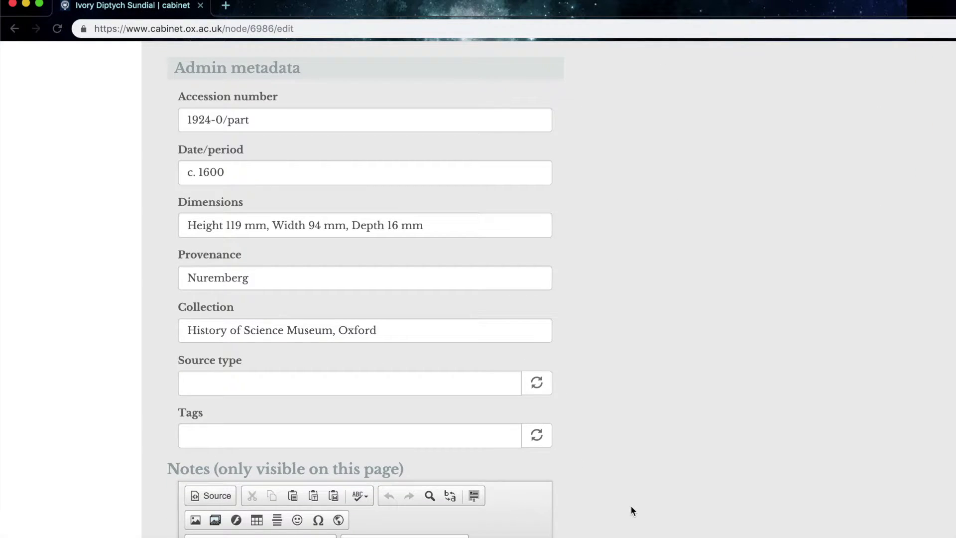
pyautogui.scroll(-4, 631, 504)
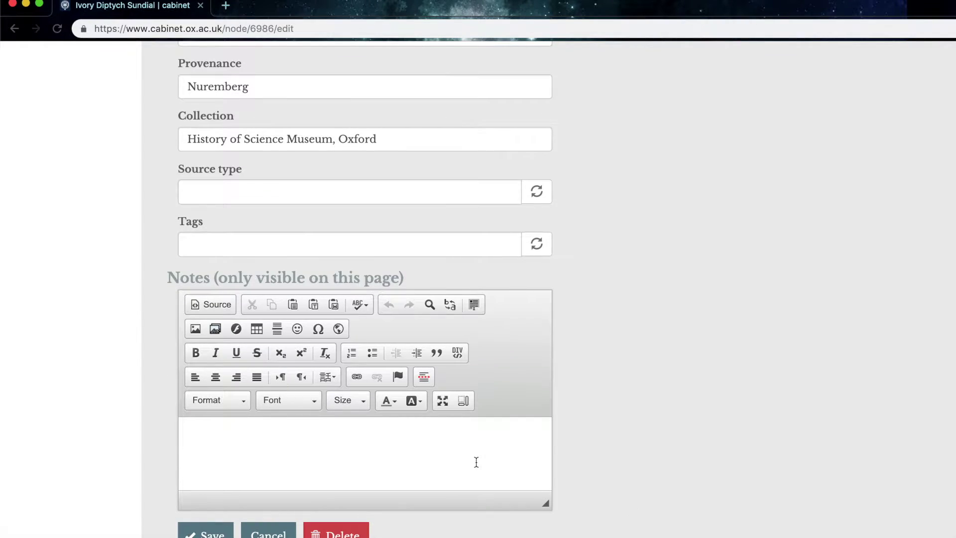
pyautogui.click(476, 462)
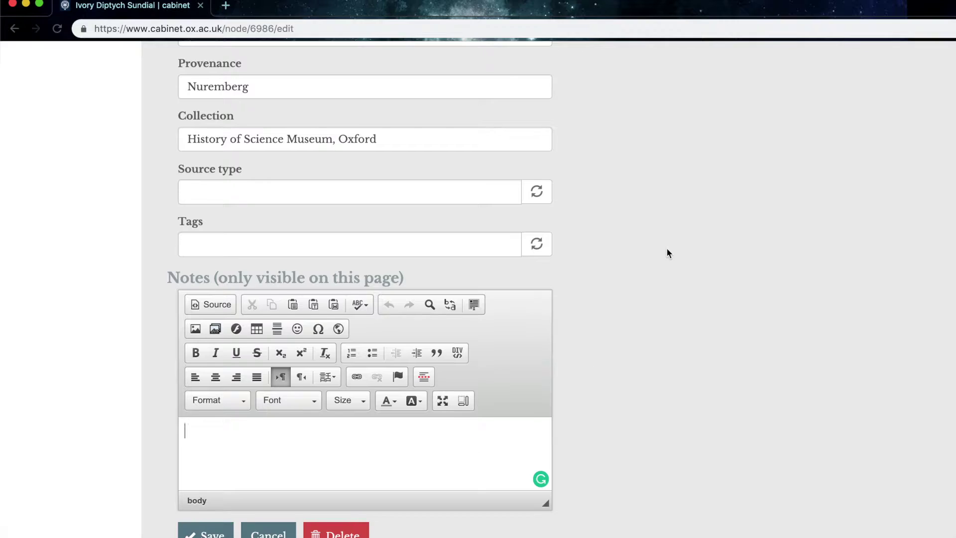
pyautogui.scroll(15, 667, 247)
pyautogui.scroll(3, 705, 127)
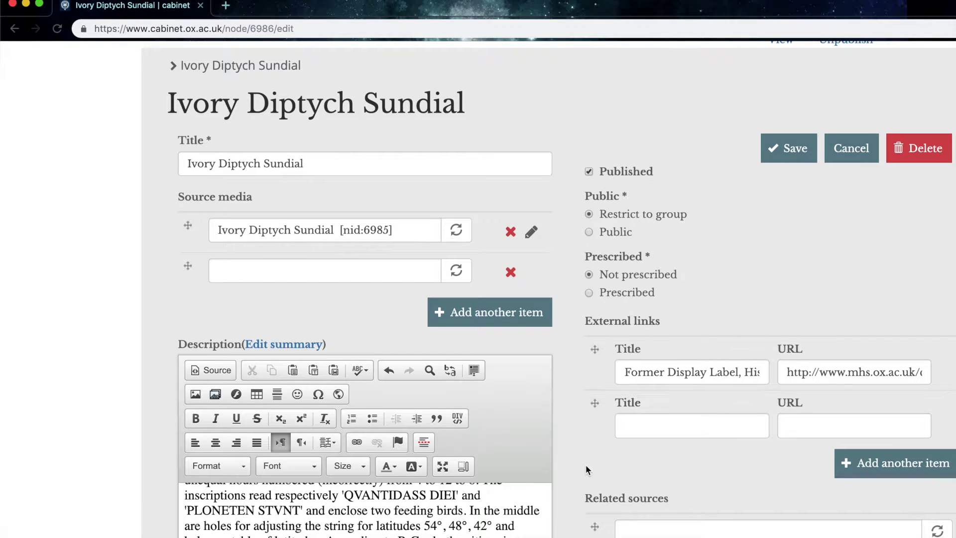
pyautogui.scroll(-6, 586, 465)
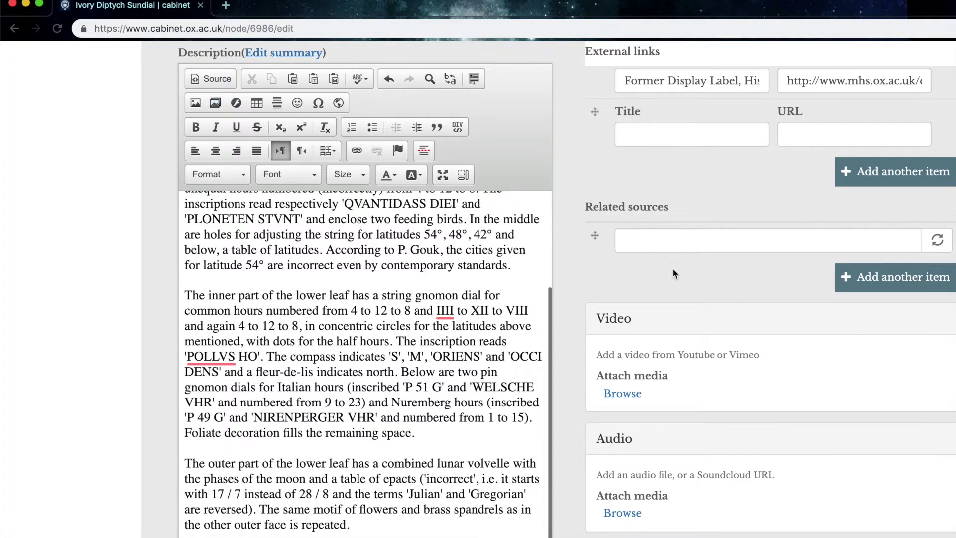
# - Search 'ivory' in Related sources and choose the 'Ivory man' record
pyautogui.click(646, 237)
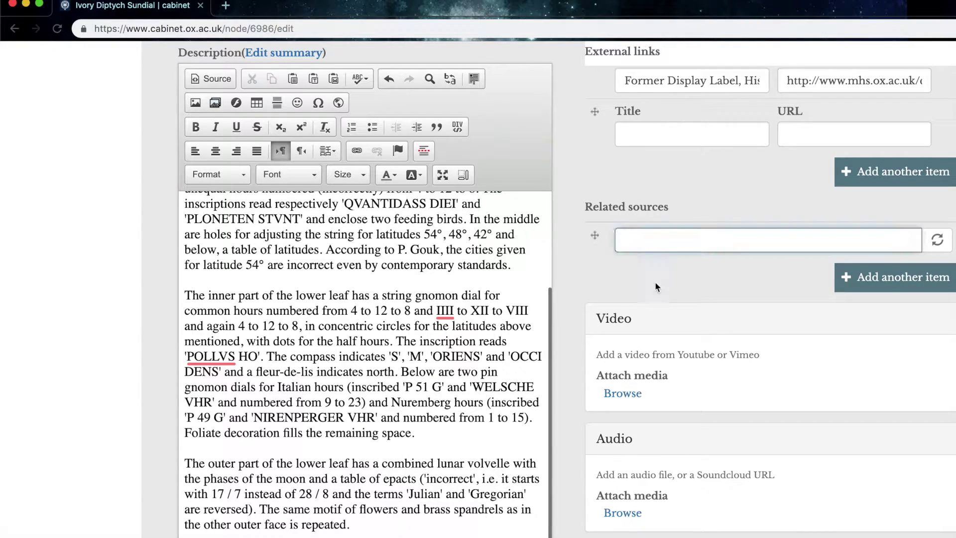
pyautogui.click(40, 4)
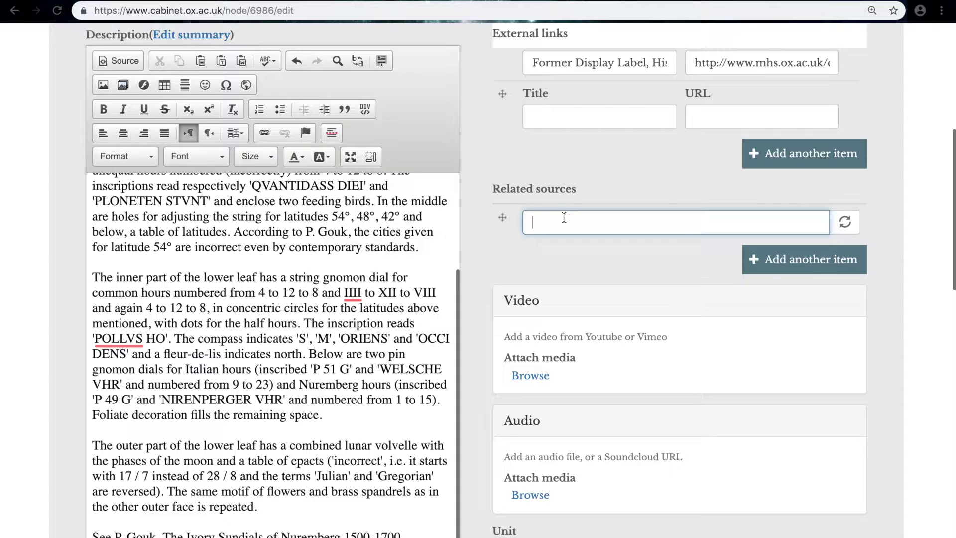
pyautogui.write('ivory')
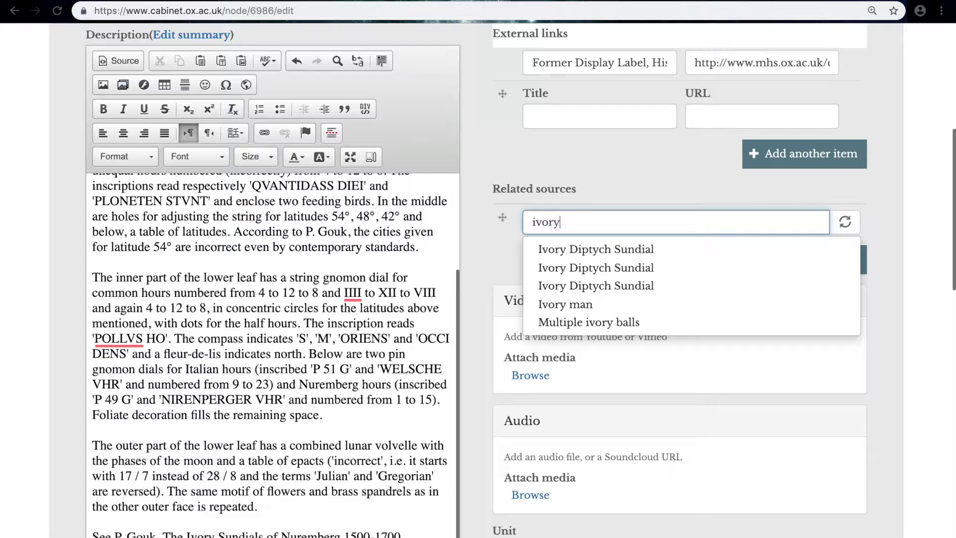
pyautogui.click(570, 307)
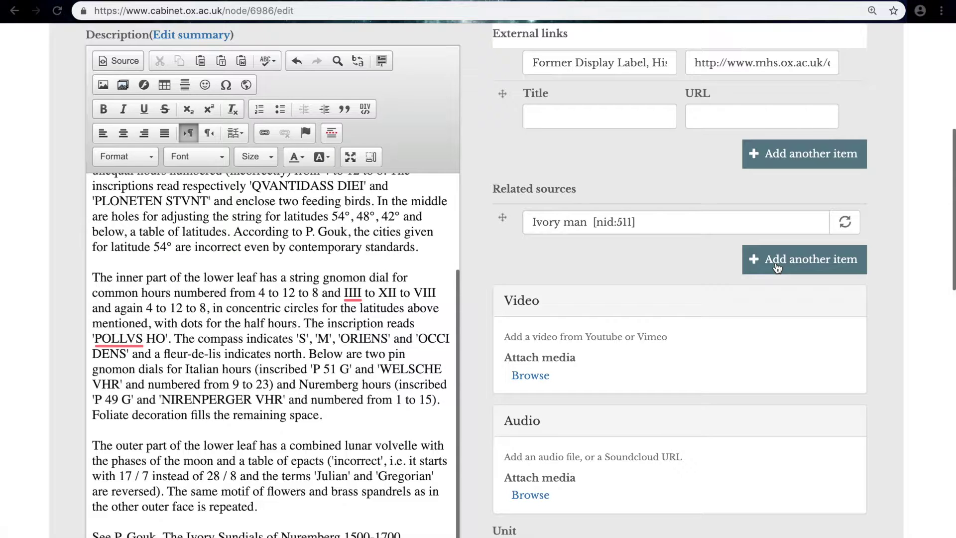
# - Add the YouTube clip 'Animate It - Diptych Dial' to the Video field via its web URL from Word
pyautogui.scroll(-3, 899, 448)
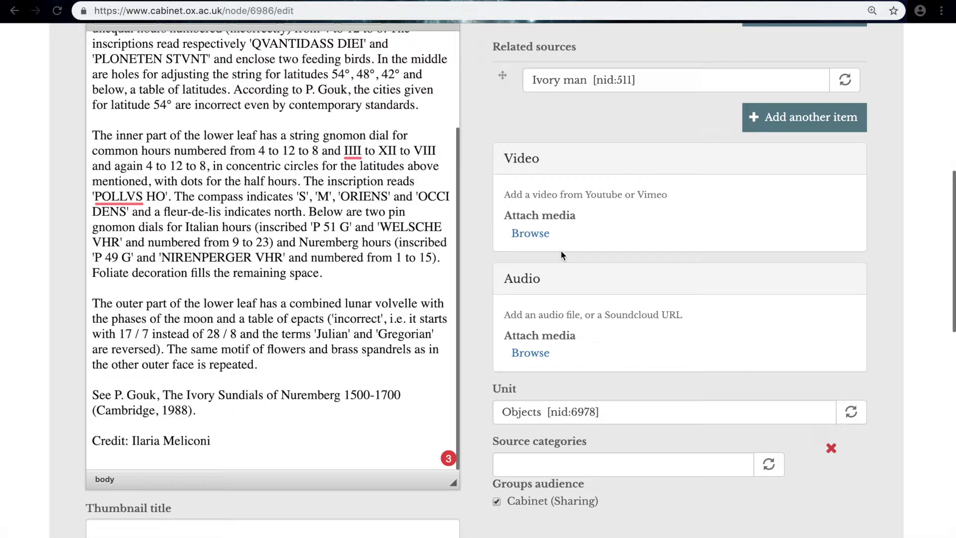
pyautogui.click(531, 234)
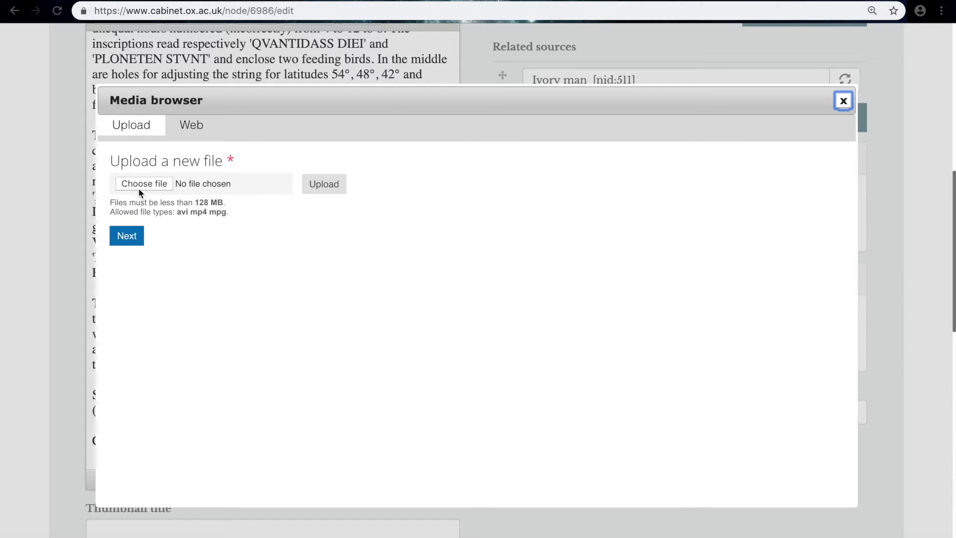
pyautogui.click(184, 124)
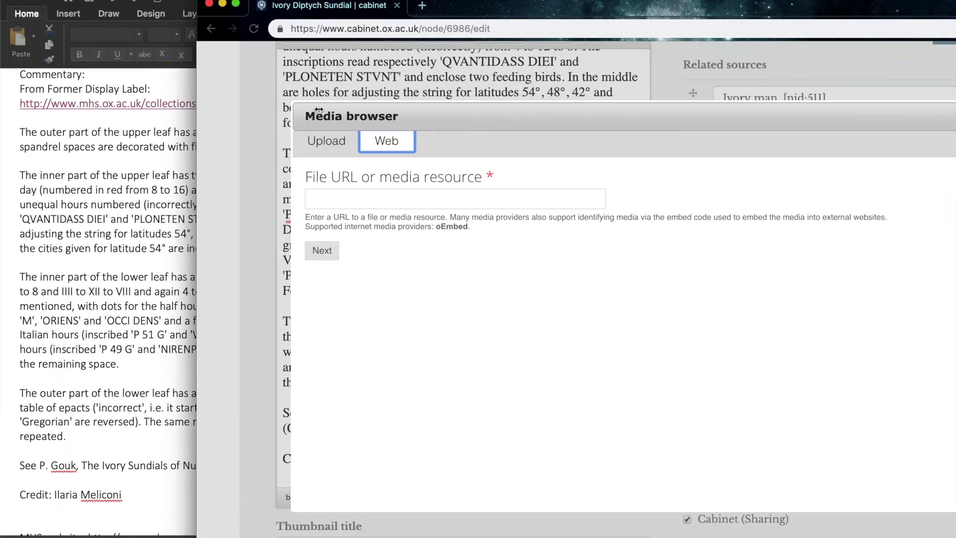
pyautogui.scroll(-4, 258, 343)
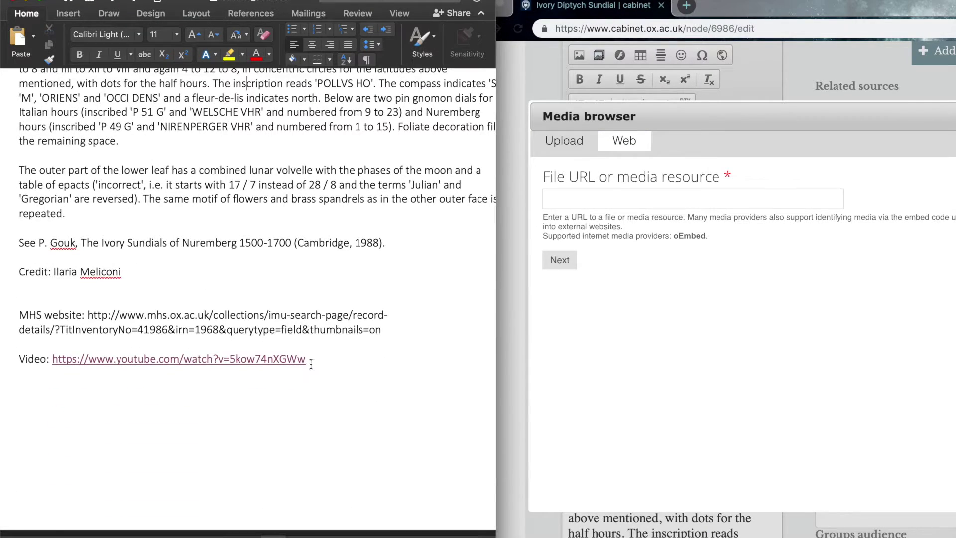
pyautogui.moveTo(307, 358); pyautogui.dragTo(52, 359)
pyautogui.press('super+c')
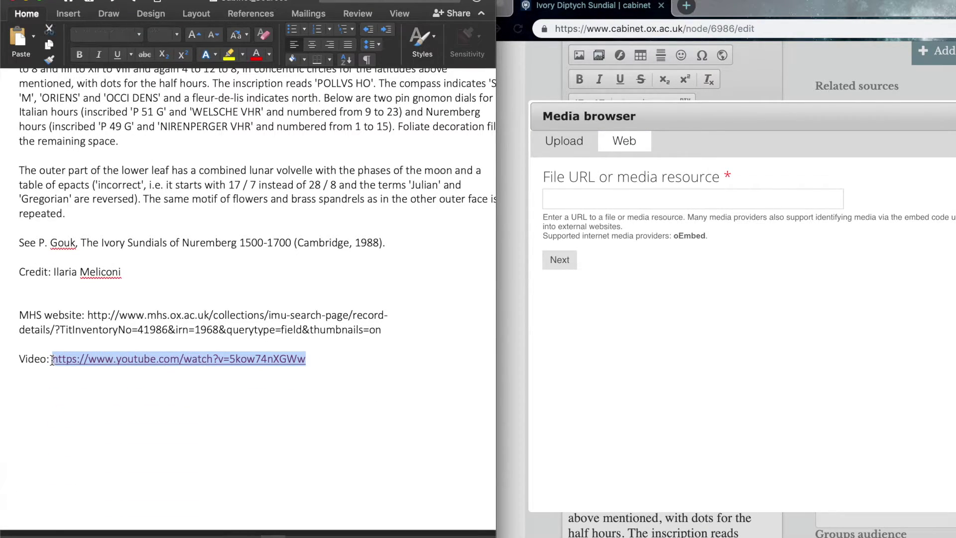
pyautogui.click(580, 198)
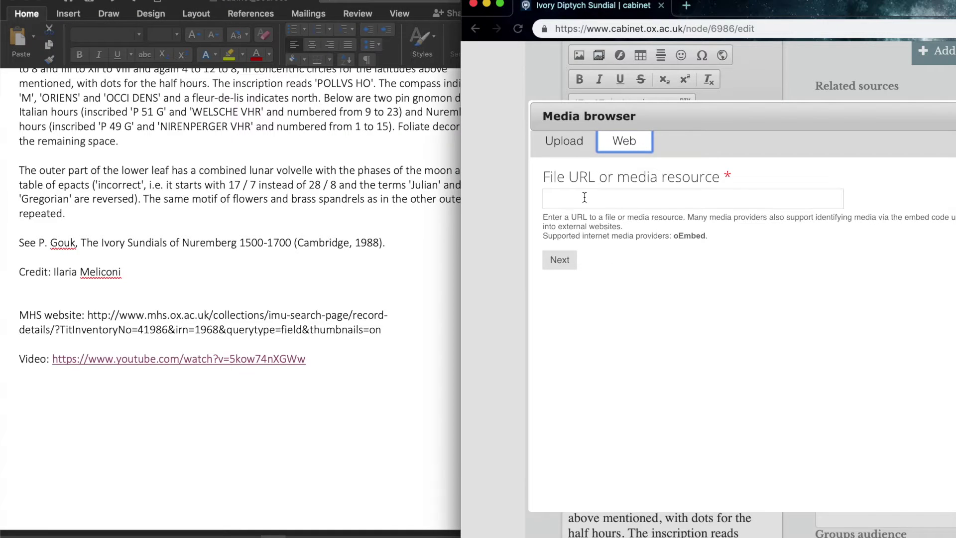
pyautogui.click(585, 197)
pyautogui.press('super+v')
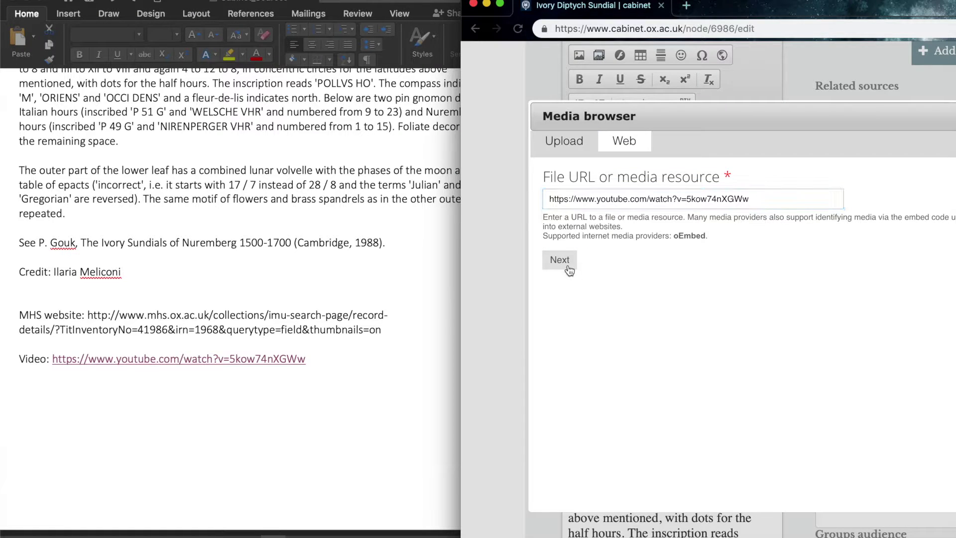
pyautogui.click(562, 262)
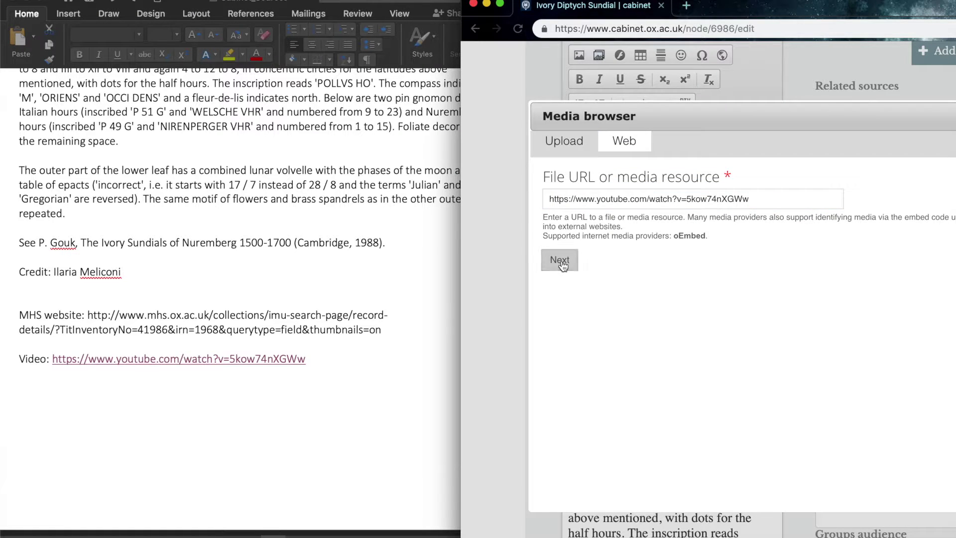
pyautogui.click(500, 5)
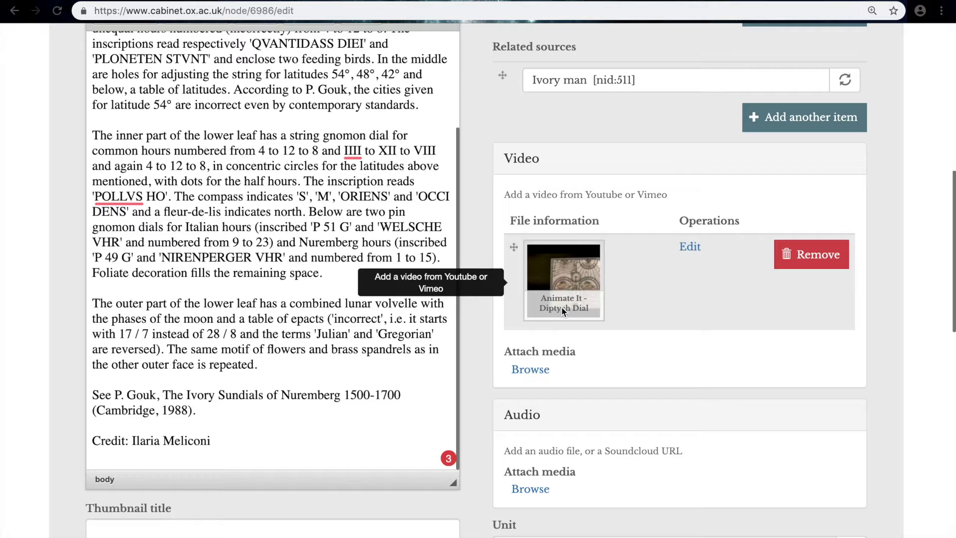
# - Save the sundial edits with the new description, external link, Ivory man source and video
pyautogui.scroll(-2, 686, 448)
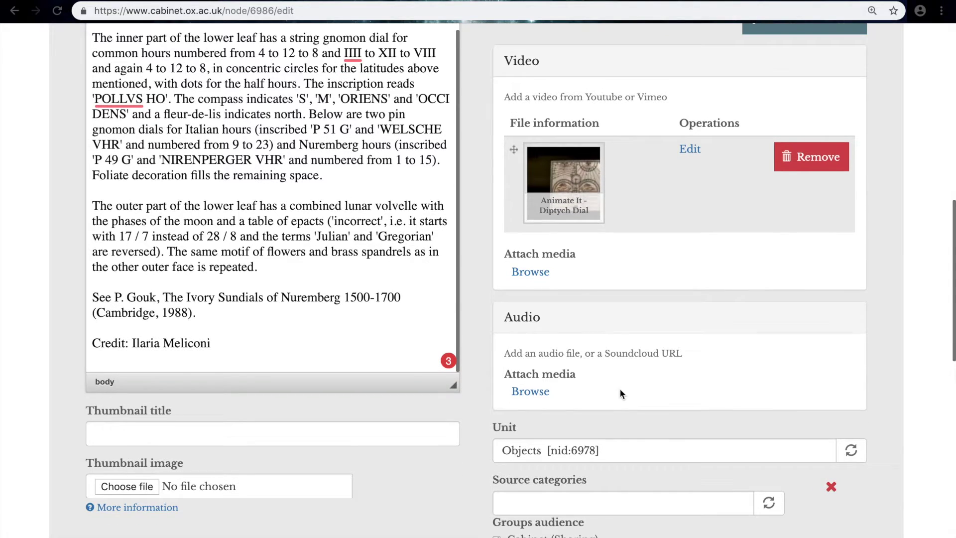
pyautogui.scroll(-3, 606, 391)
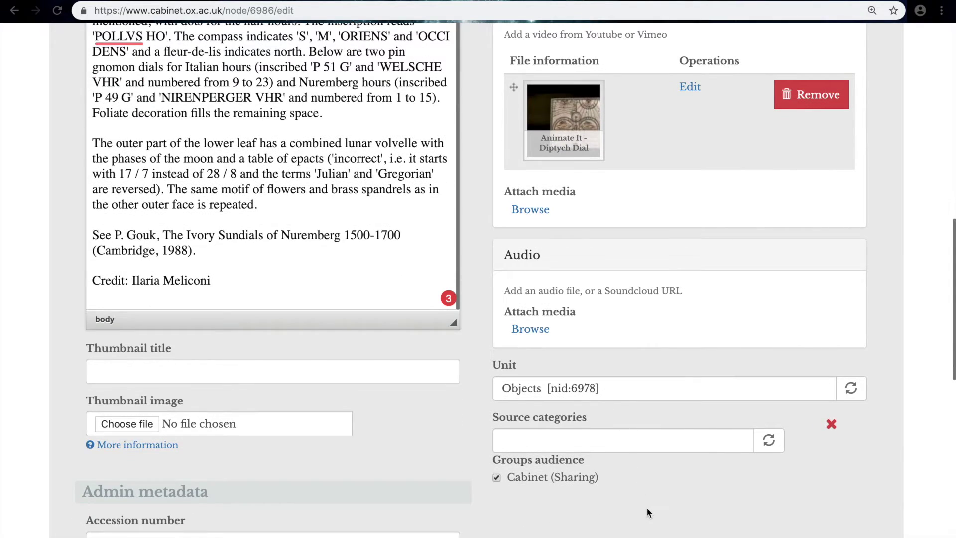
pyautogui.scroll(-9, 646, 506)
pyautogui.scroll(10, 647, 506)
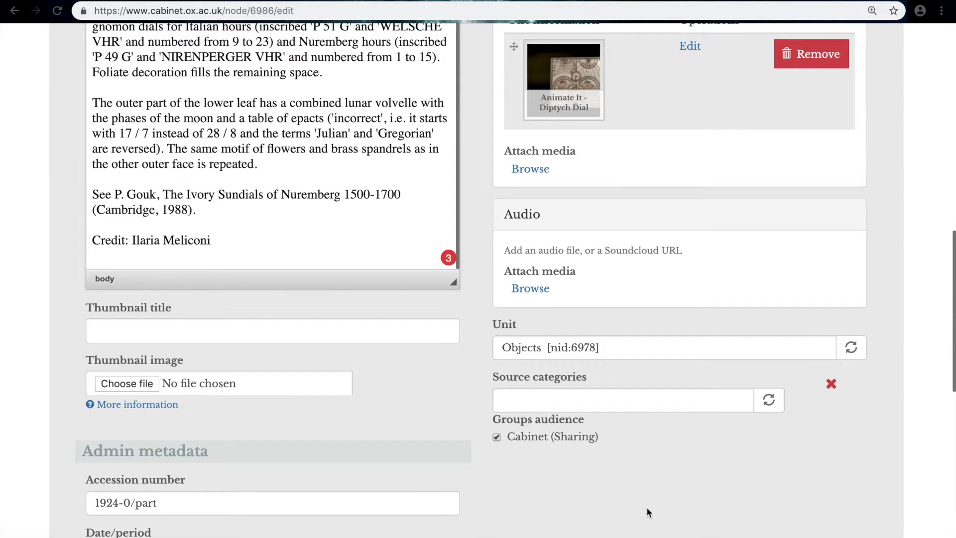
pyautogui.scroll(-10, 598, 508)
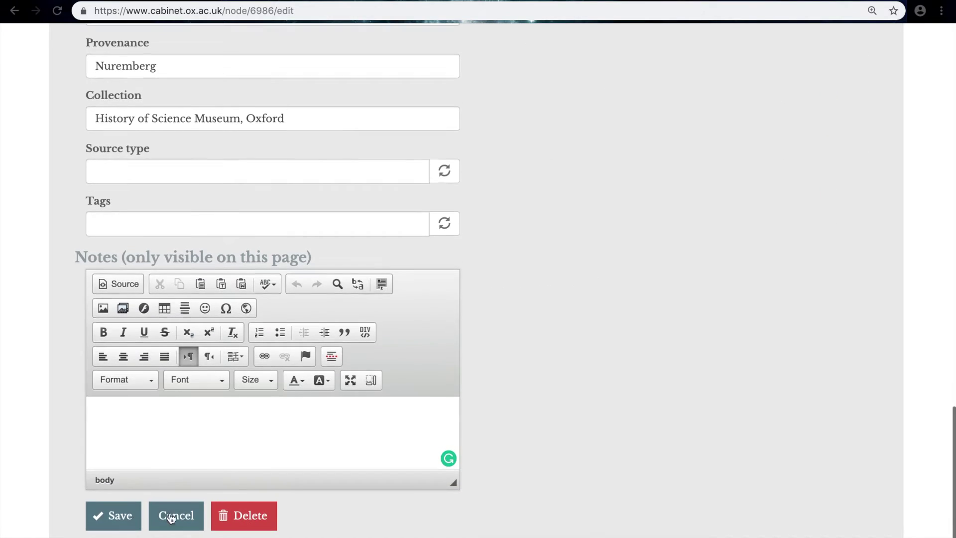
pyautogui.click(115, 517)
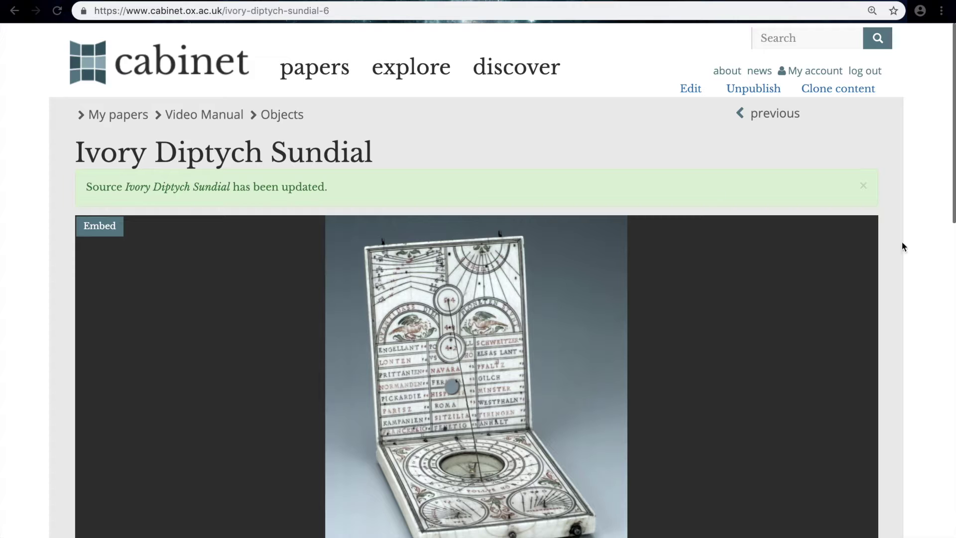
# - Scroll through the sundial's Commentary, External links and Related sources, then right-click the Ivory man source
pyautogui.scroll(-1, 919, 334)
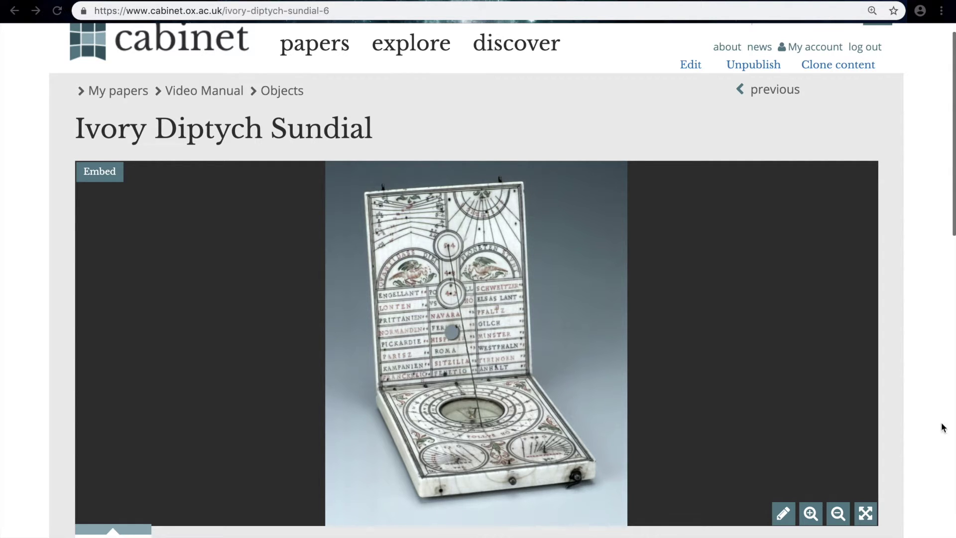
pyautogui.scroll(-8, 921, 432)
pyautogui.scroll(-4, 922, 432)
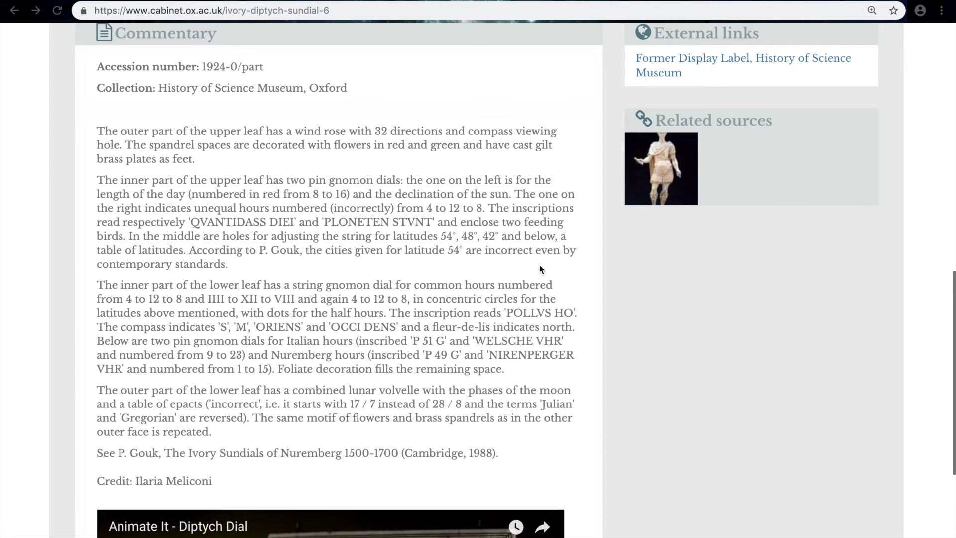
pyautogui.scroll(1, 540, 269)
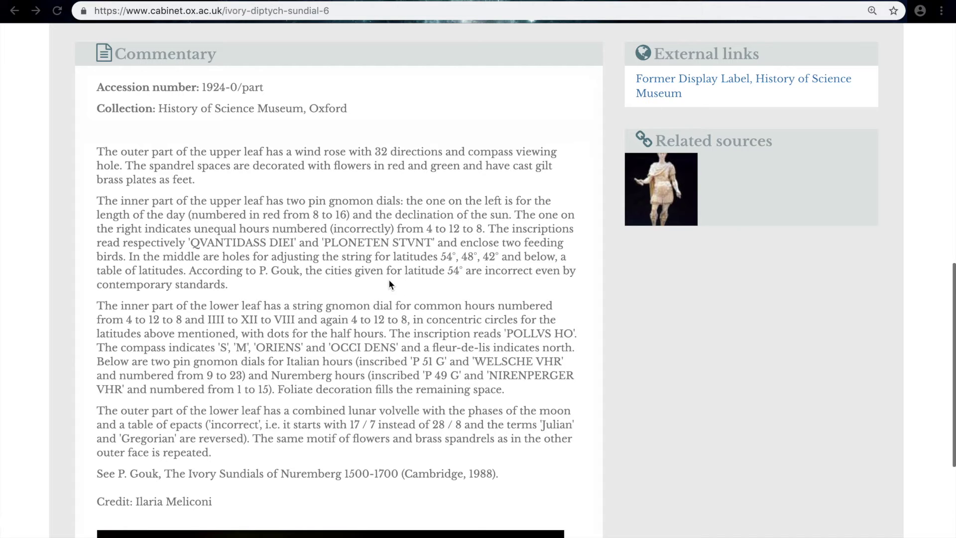
pyautogui.rightClick(660, 188)
# - View the Ivory man source in a new tab, then play the sundial's 'Animate It - Diptych Dial' video
pyautogui.click(697, 190)
pyautogui.click(430, 3)
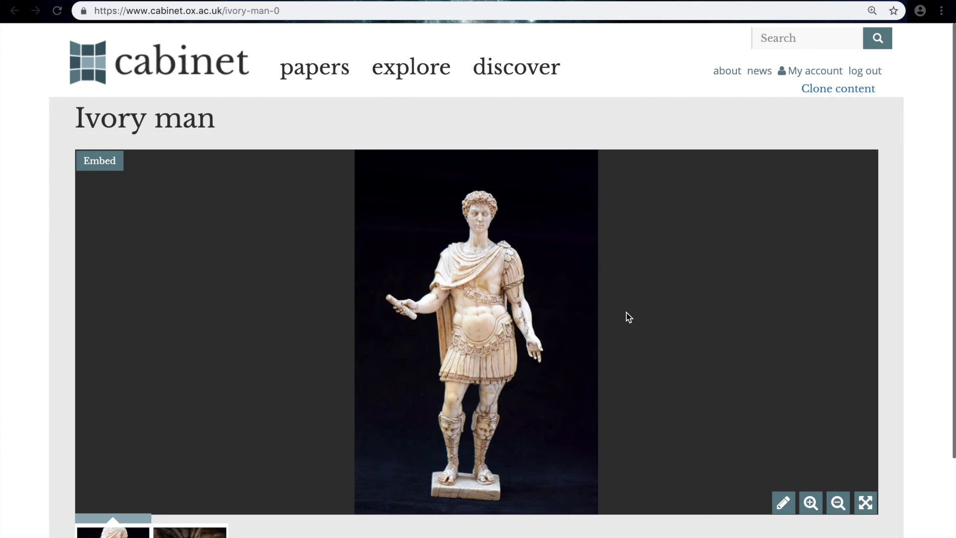
pyautogui.click(177, 3)
pyautogui.scroll(-5, 774, 468)
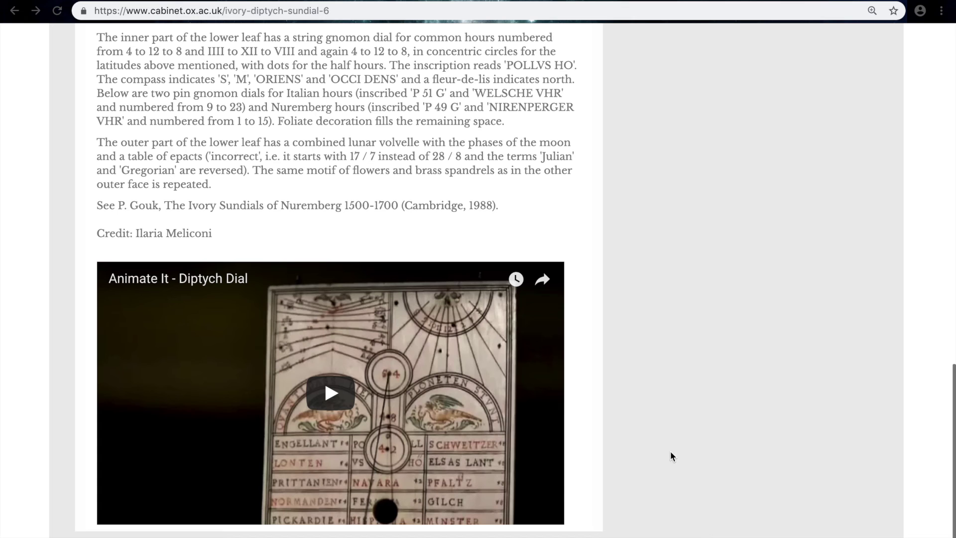
pyautogui.click(330, 397)
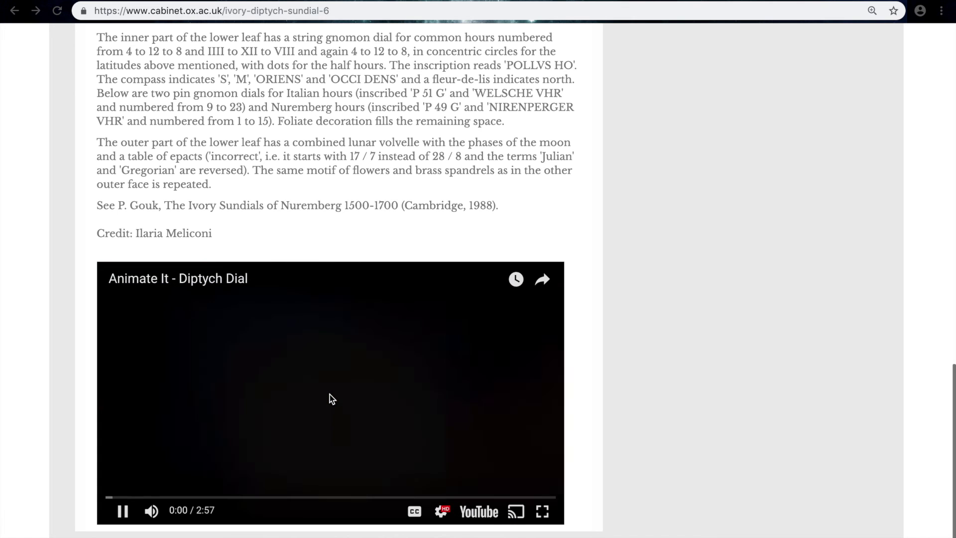